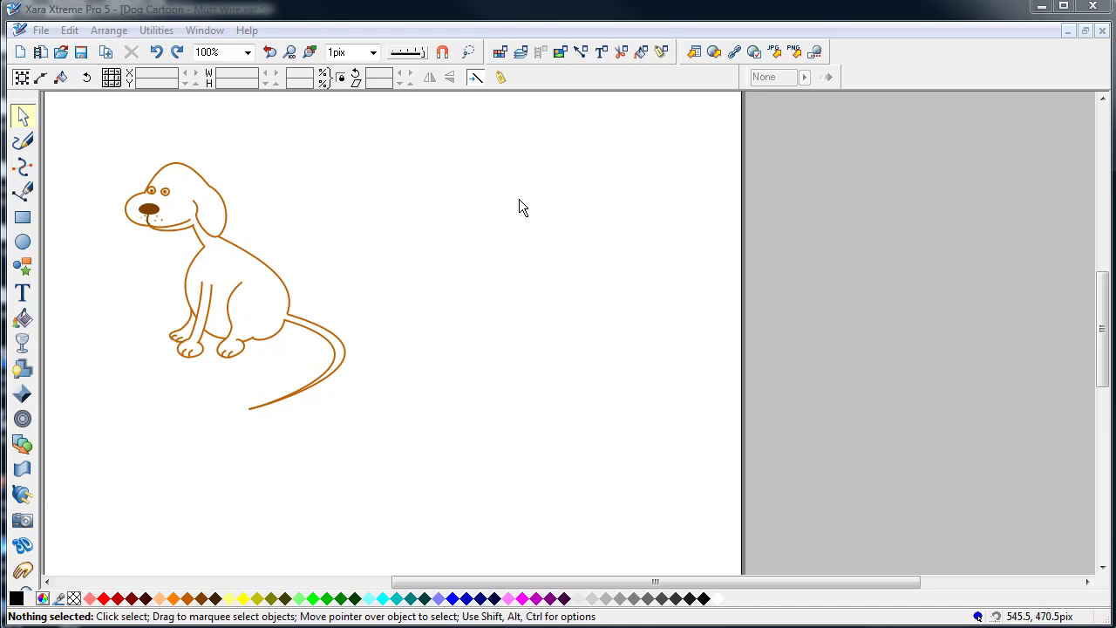
Try moving the dog's back, haunch and chest lines, then undo all three moves.
{"action": "left_click", "coordinate": [276, 274]}
{"action": "left_click_drag", "start_coordinate": [277, 274], "coordinate": [321, 262]}
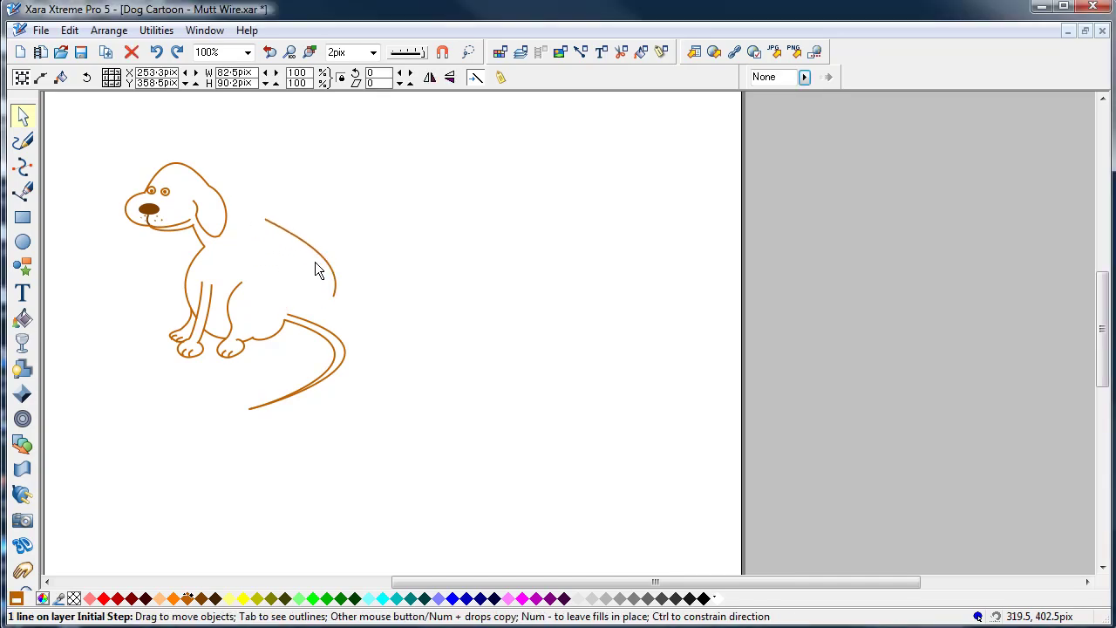
{"action": "left_click", "coordinate": [275, 333]}
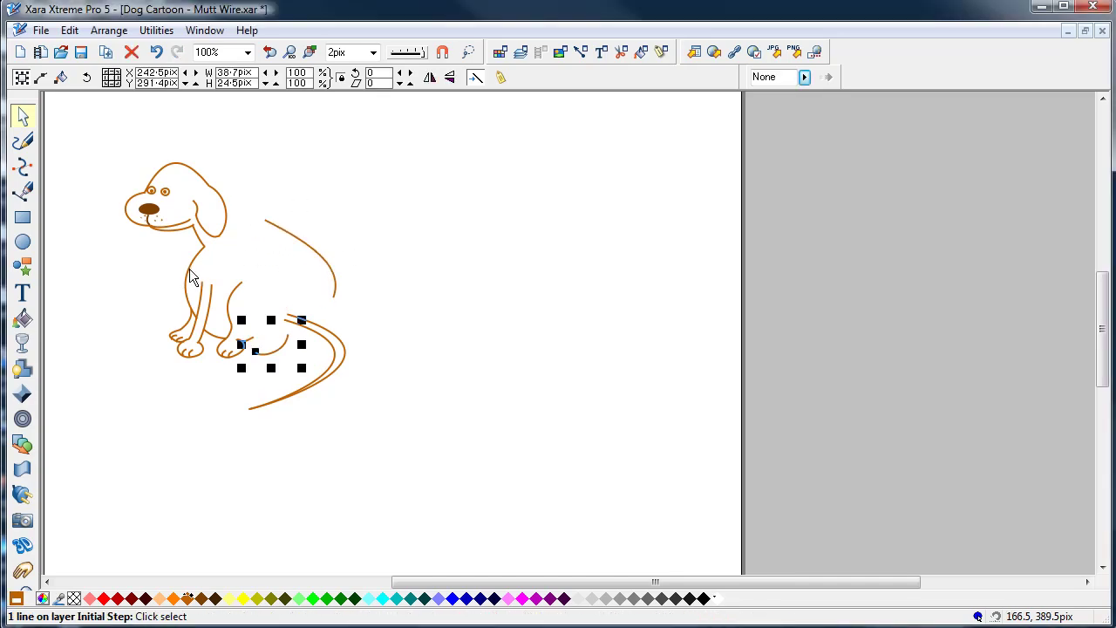
{"action": "left_click_drag", "start_coordinate": [186, 272], "coordinate": [165, 276]}
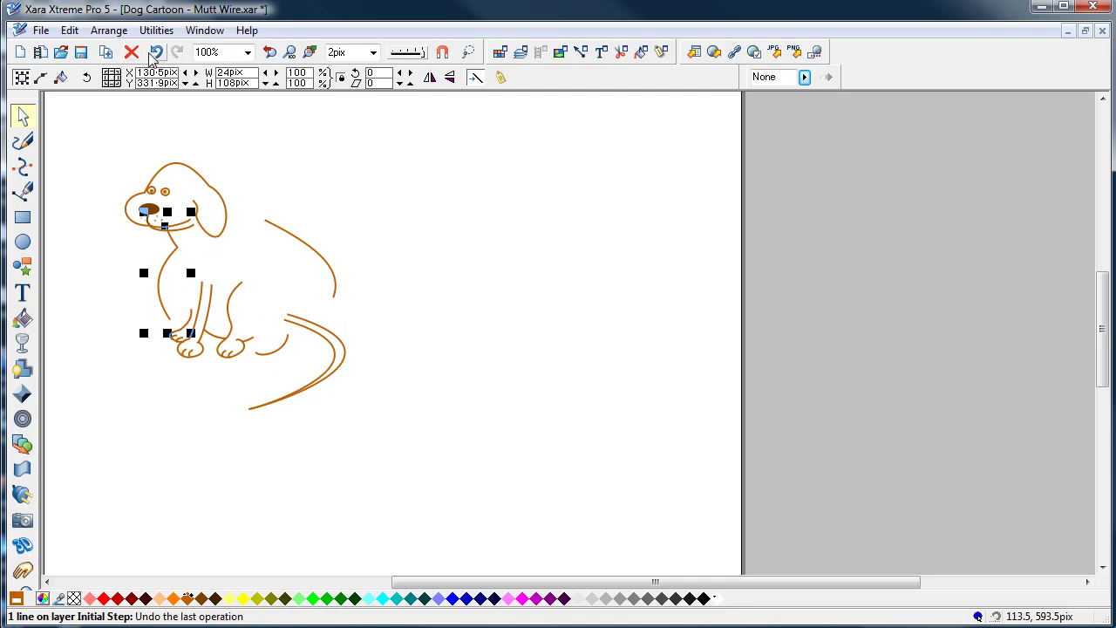
{"action": "left_click", "coordinate": [156, 53]}
{"action": "left_click", "coordinate": [156, 53]}
{"action": "left_click", "coordinate": [157, 54]}
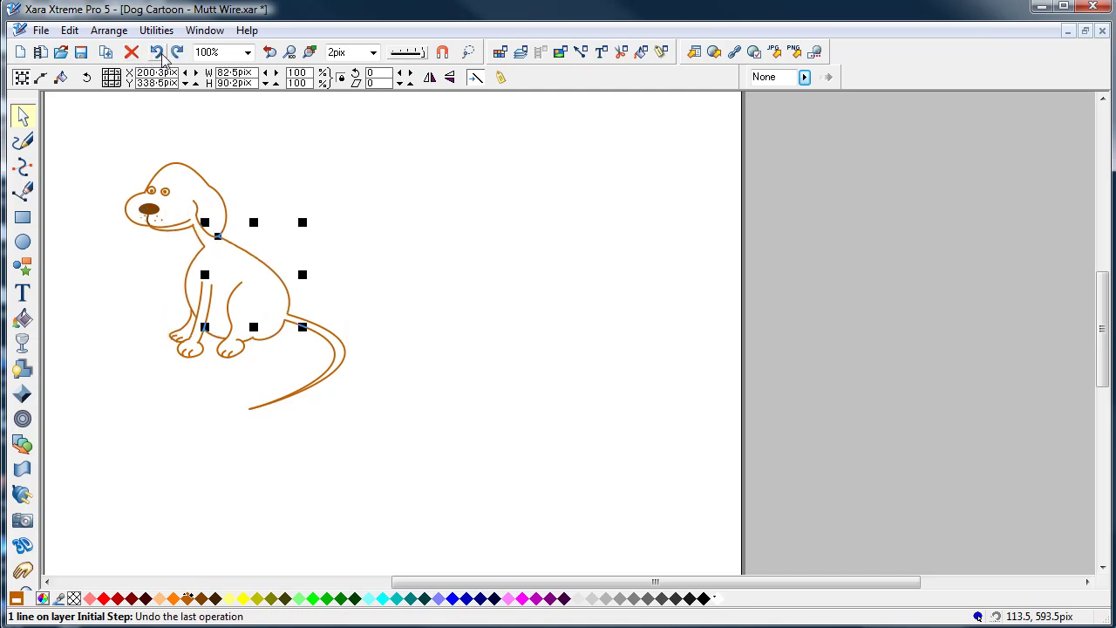
{"action": "left_click", "coordinate": [247, 137]}
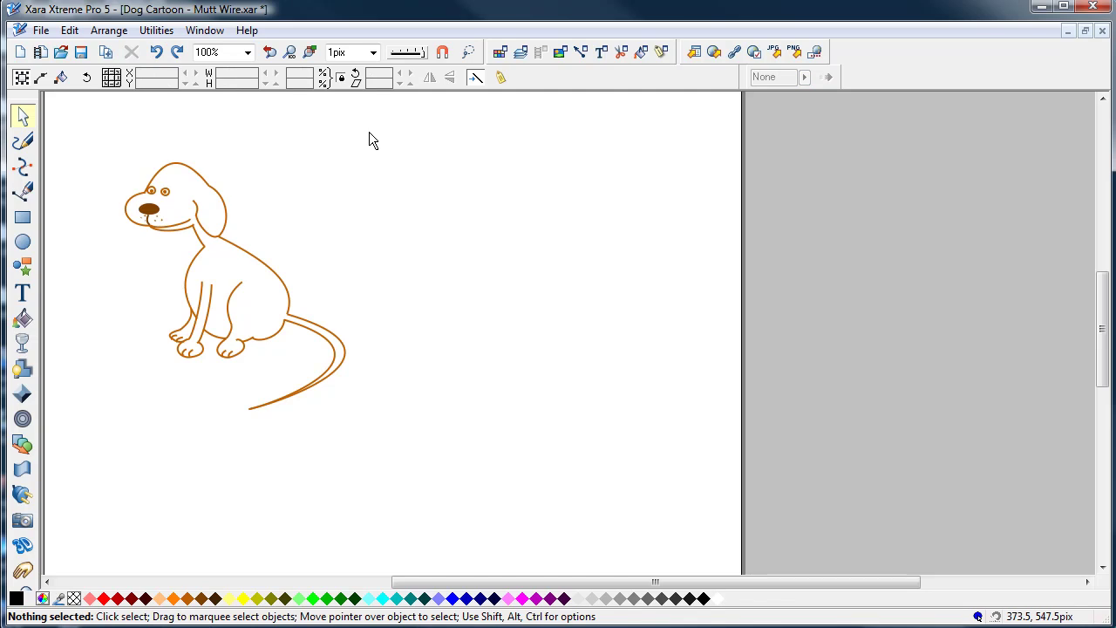
Draw a test freehand curve and blob beside the dog, then delete both.
{"action": "left_click", "coordinate": [23, 141]}
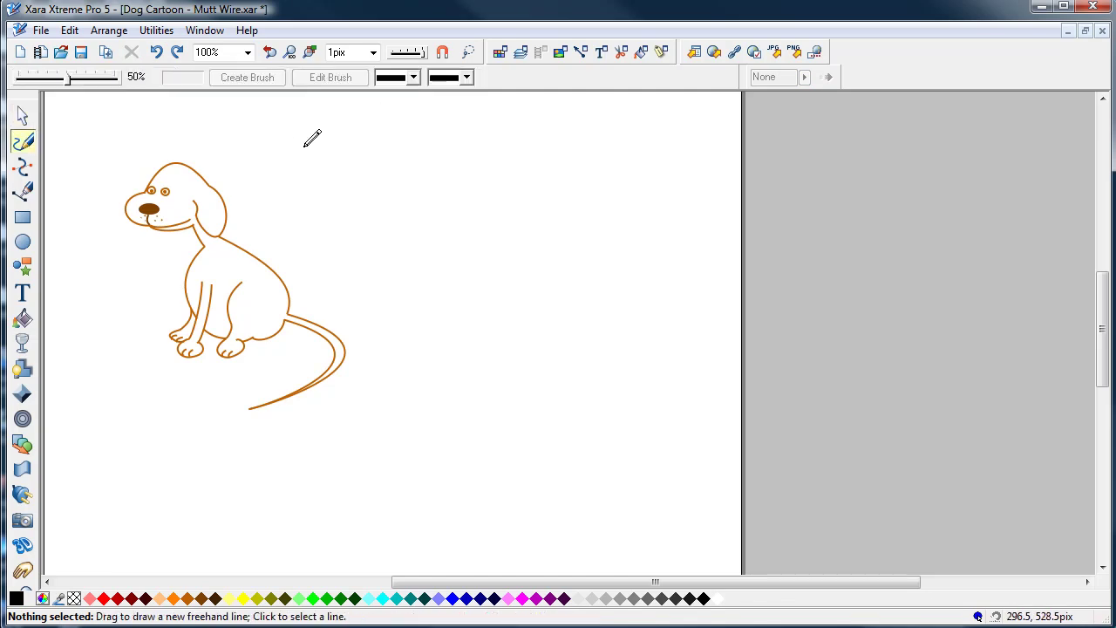
{"action": "mouse_move", "coordinate": [296, 138]}
{"action": "left_mouse_down"}
{"action": "mouse_move", "coordinate": [261, 183]}
{"action": "mouse_move", "coordinate": [350, 202]}
{"action": "left_mouse_up"}
{"action": "mouse_move", "coordinate": [390, 137]}
{"action": "left_mouse_down"}
{"action": "mouse_move", "coordinate": [373, 170]}
{"action": "mouse_move", "coordinate": [473, 176]}
{"action": "mouse_move", "coordinate": [390, 137]}
{"action": "left_mouse_up"}
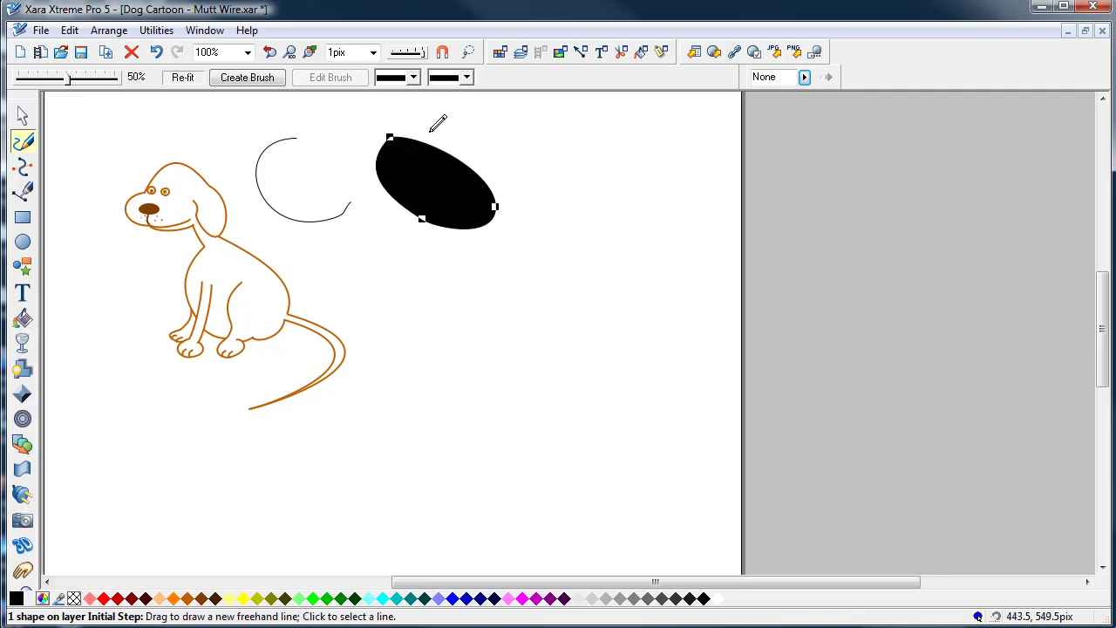
{"action": "left_click", "coordinate": [22, 115]}
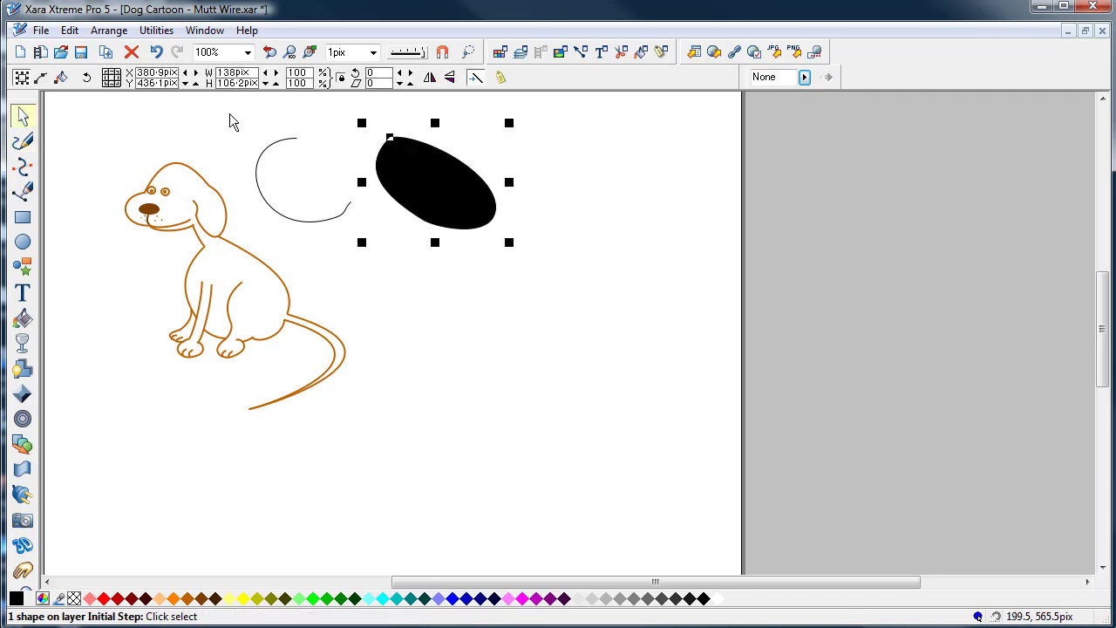
{"action": "left_click_drag", "start_coordinate": [206, 114], "coordinate": [538, 257]}
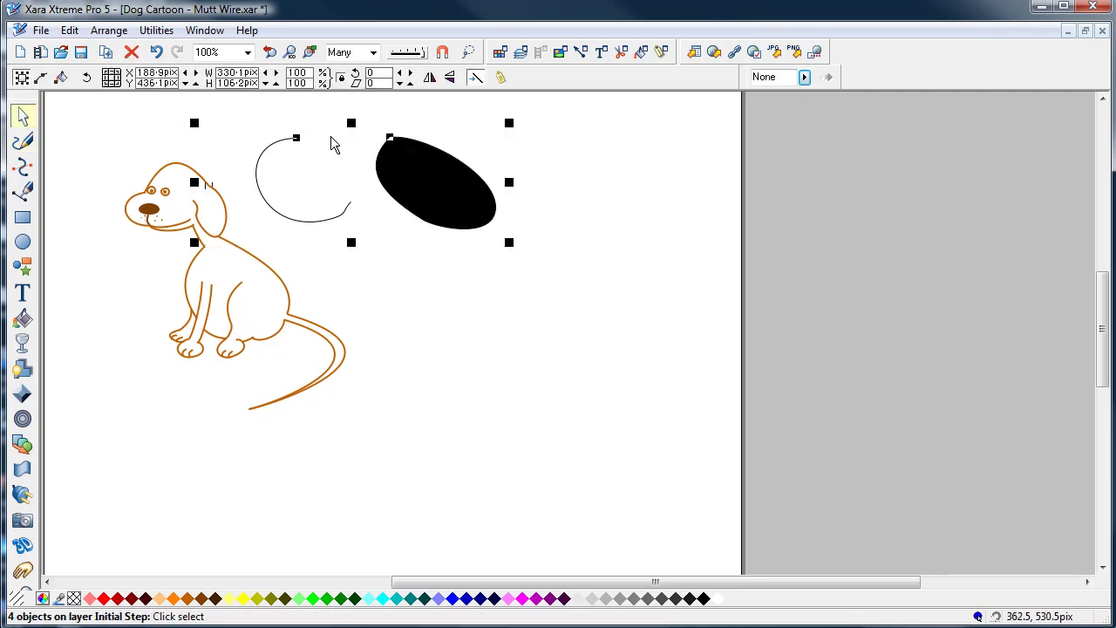
{"action": "left_click", "coordinate": [279, 142]}
{"action": "left_click", "coordinate": [280, 141]}
{"action": "key", "text": "Delete"}
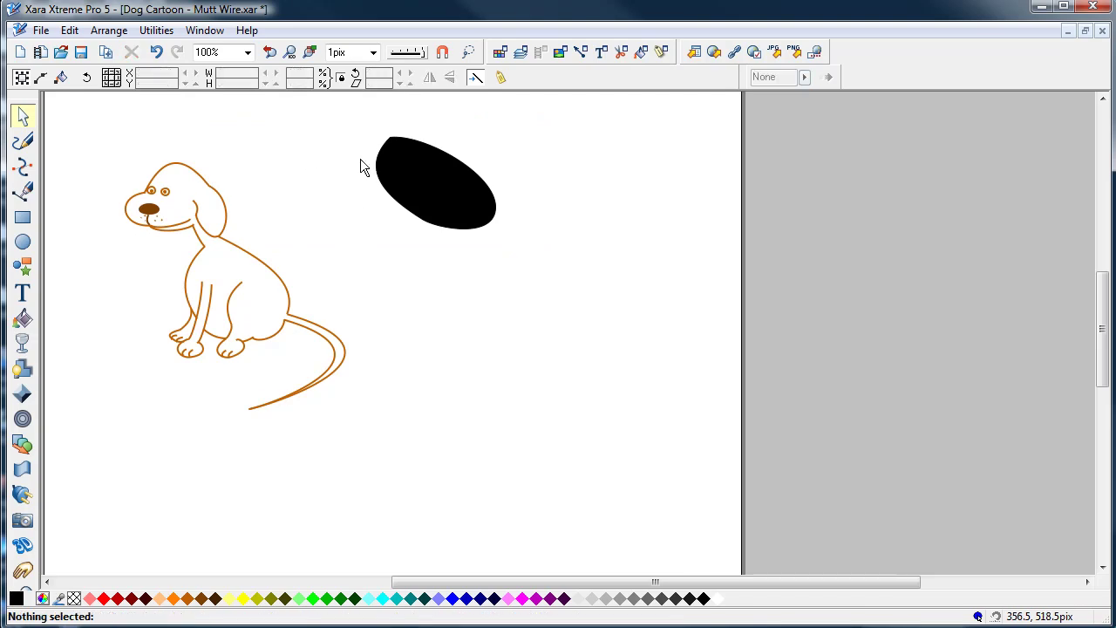
{"action": "left_click", "coordinate": [403, 157]}
{"action": "key", "text": "Delete"}
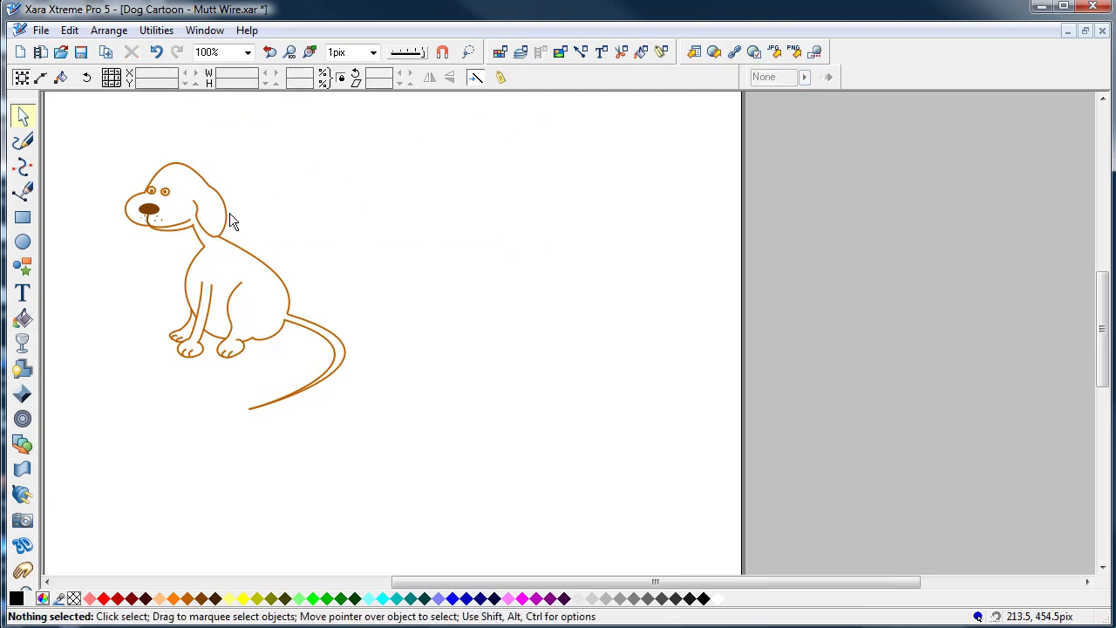
Test-drag the ear, head arc and back curve, then undo each move and deselect.
{"action": "left_click_drag", "start_coordinate": [230, 216], "coordinate": [254, 212]}
{"action": "left_click_drag", "start_coordinate": [195, 179], "coordinate": [178, 158]}
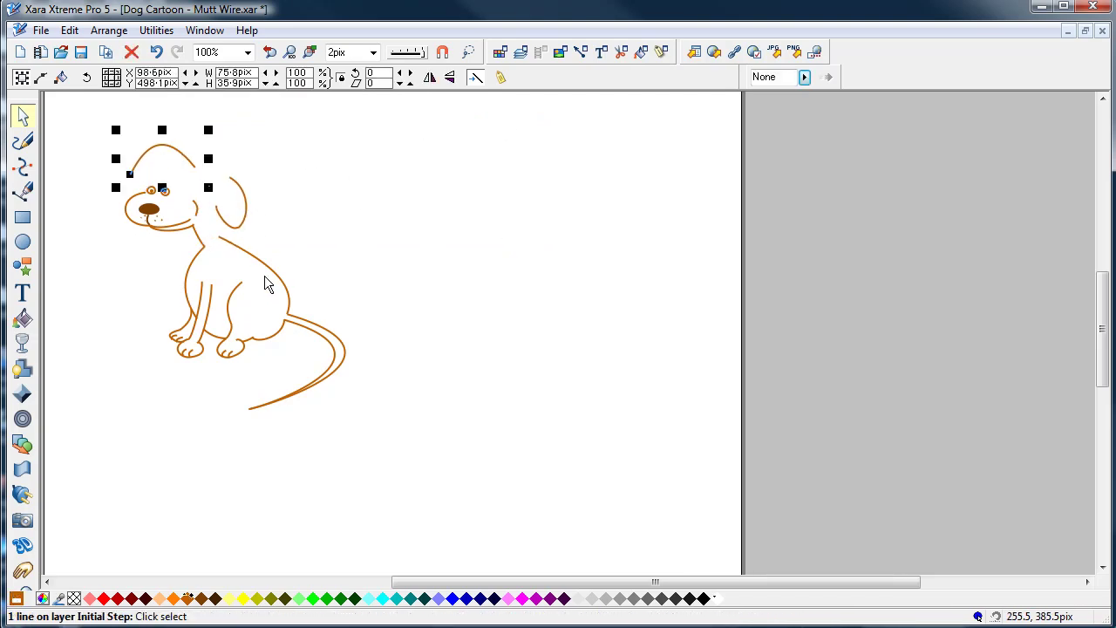
{"action": "left_click_drag", "start_coordinate": [269, 271], "coordinate": [281, 262]}
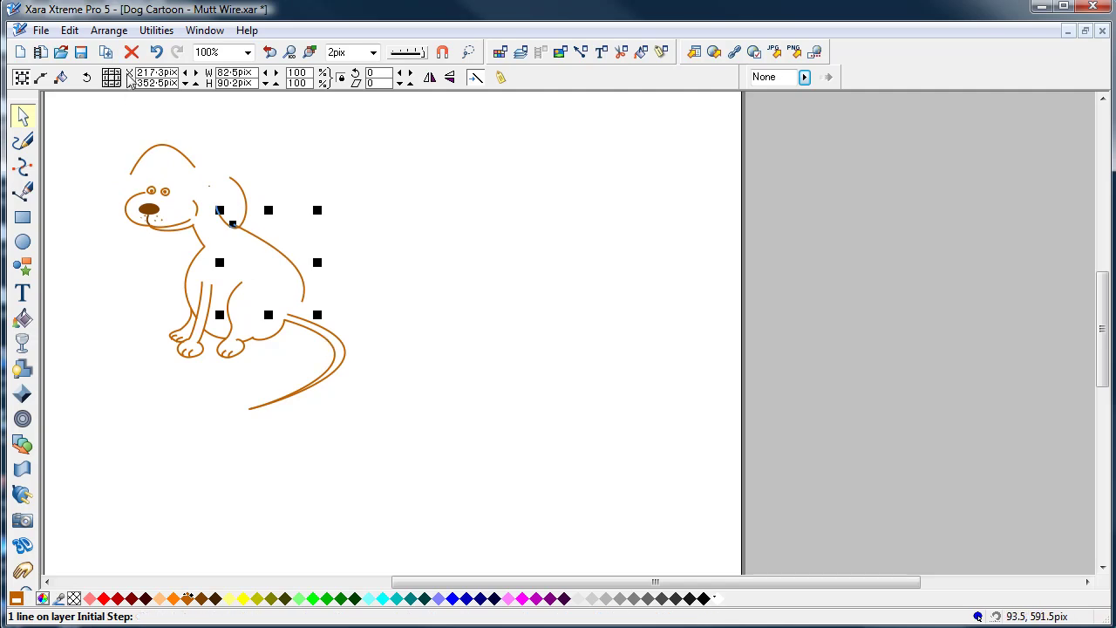
{"action": "left_click", "coordinate": [156, 53]}
{"action": "left_click", "coordinate": [156, 54]}
{"action": "left_click", "coordinate": [156, 54]}
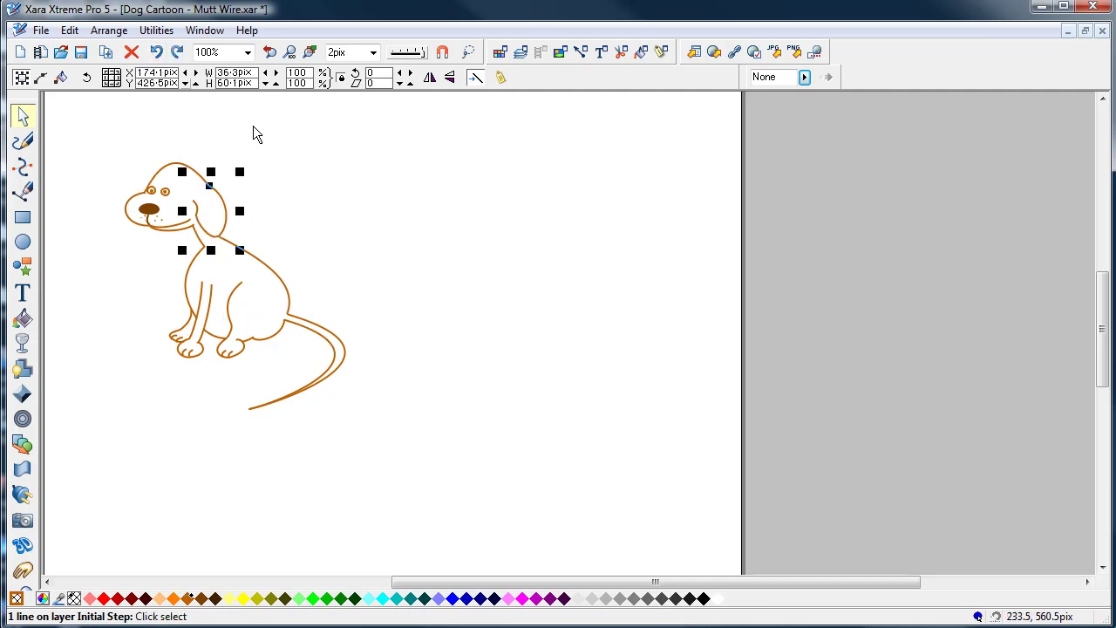
{"action": "left_click", "coordinate": [282, 140]}
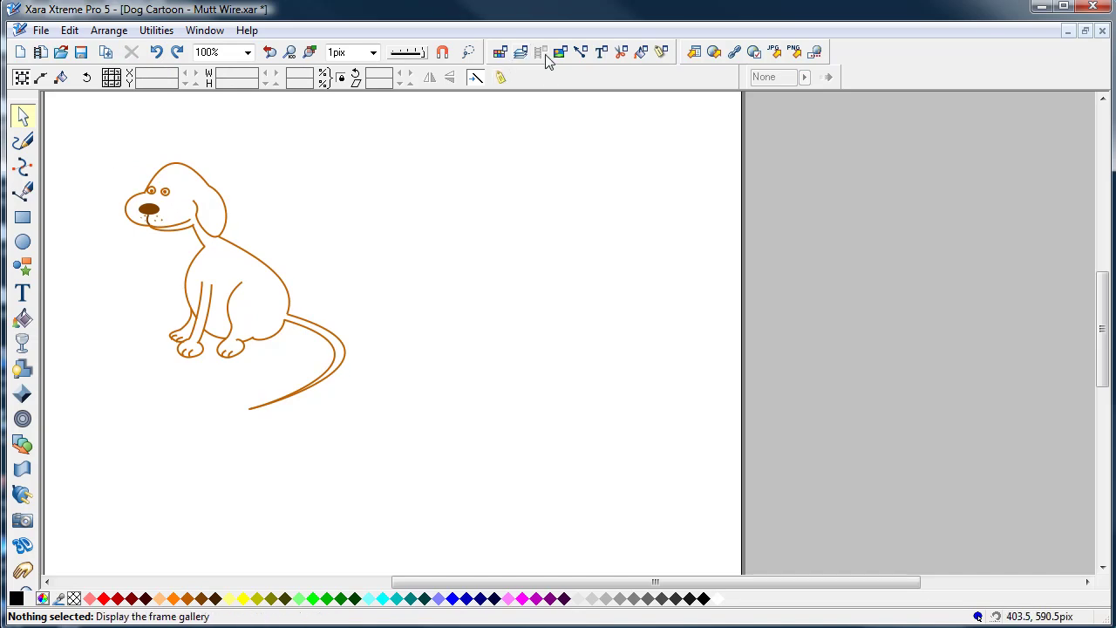
Bring up the Object gallery beside the drawing, keeping the Initial Step layer name unchanged.
{"action": "left_click", "coordinate": [520, 53]}
{"action": "left_click_drag", "start_coordinate": [891, 139], "coordinate": [429, 155]}
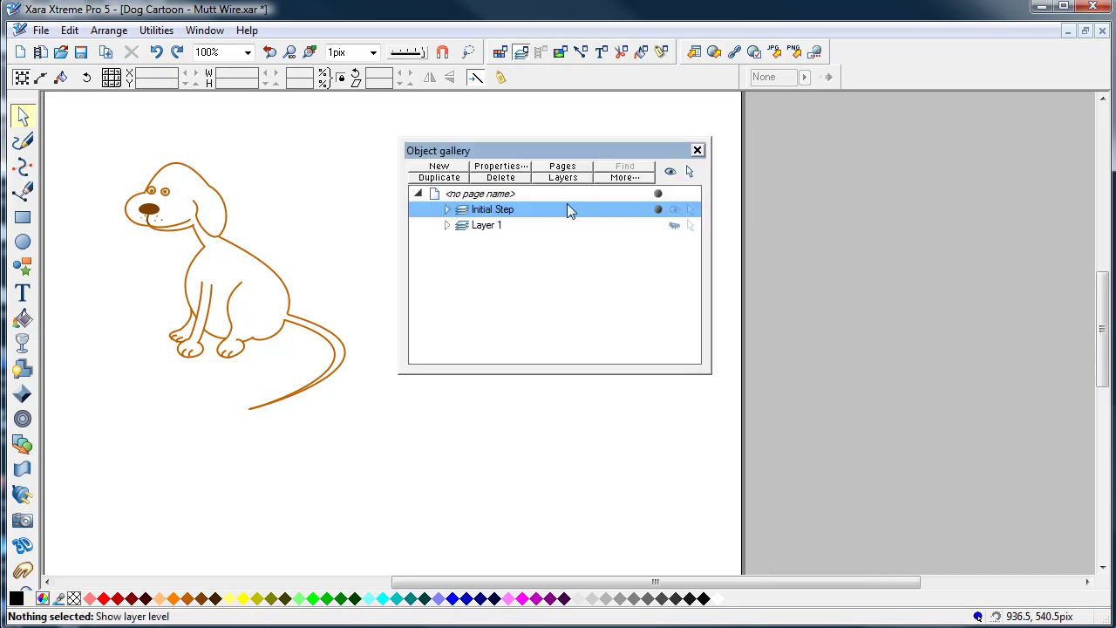
{"action": "left_click", "coordinate": [504, 211]}
{"action": "key", "text": "Return"}
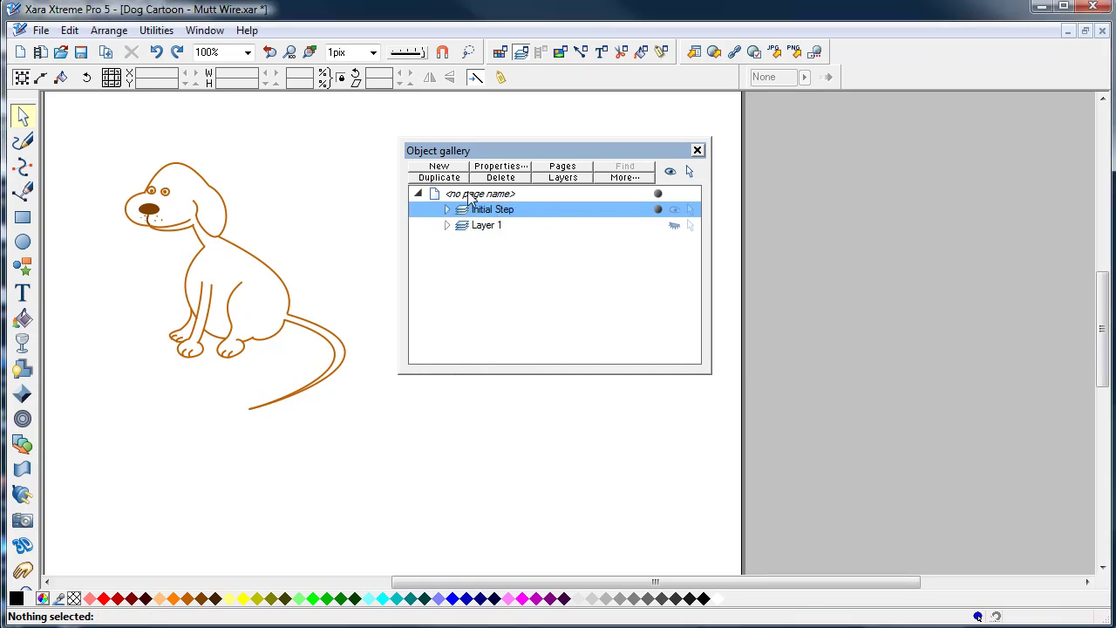
Duplicate Initial Step, lock the original layer, and select all 40 dog objects.
{"action": "left_click", "coordinate": [451, 178]}
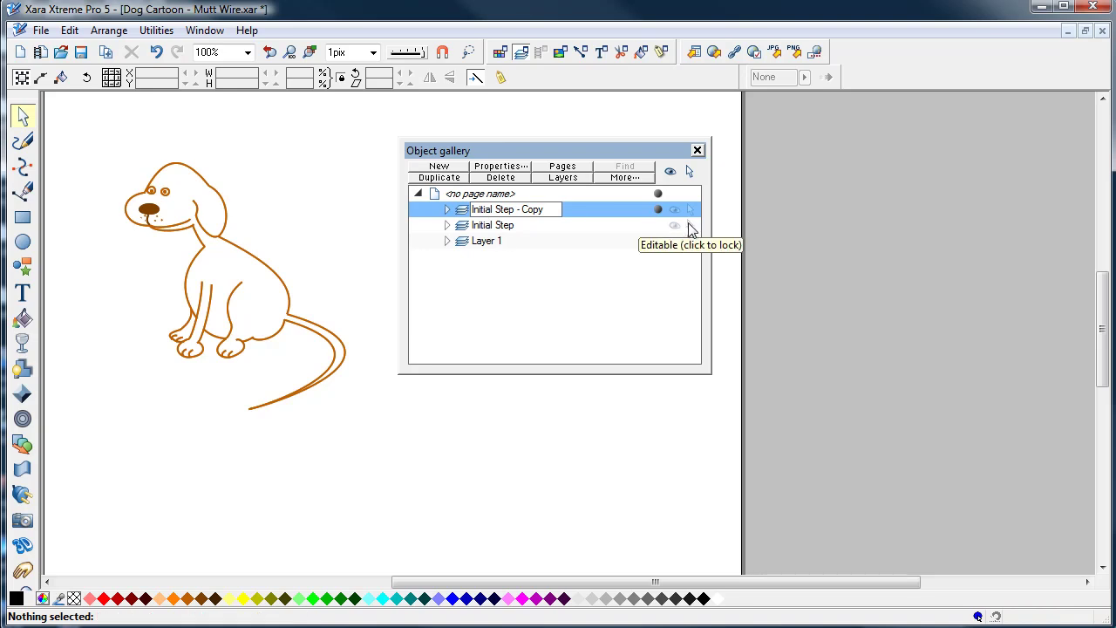
{"action": "left_click", "coordinate": [690, 226]}
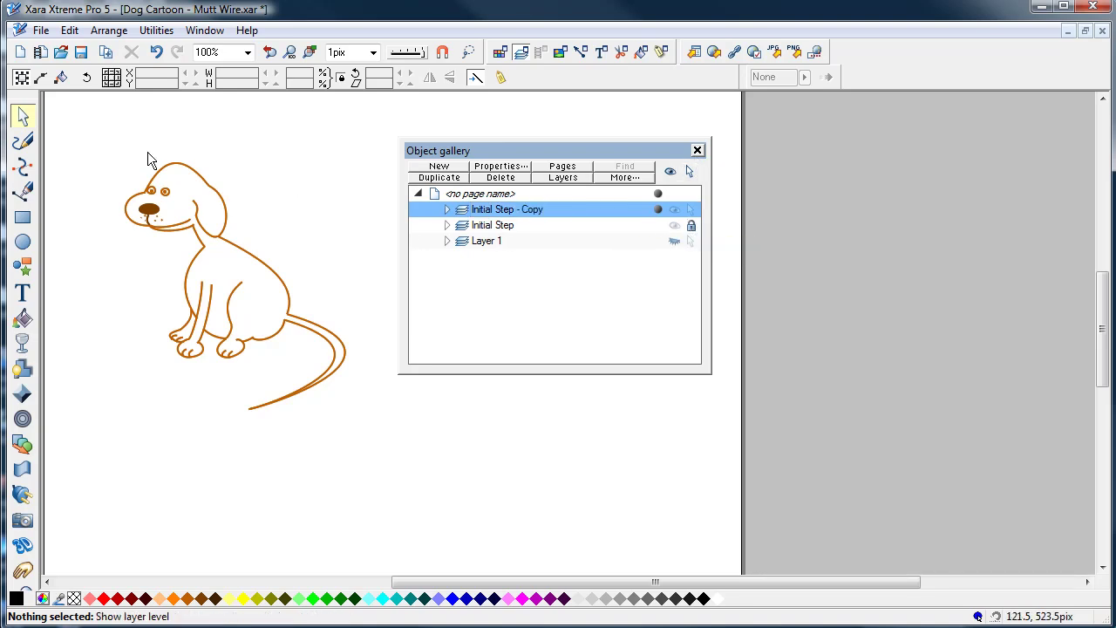
{"action": "left_click_drag", "start_coordinate": [93, 141], "coordinate": [429, 438]}
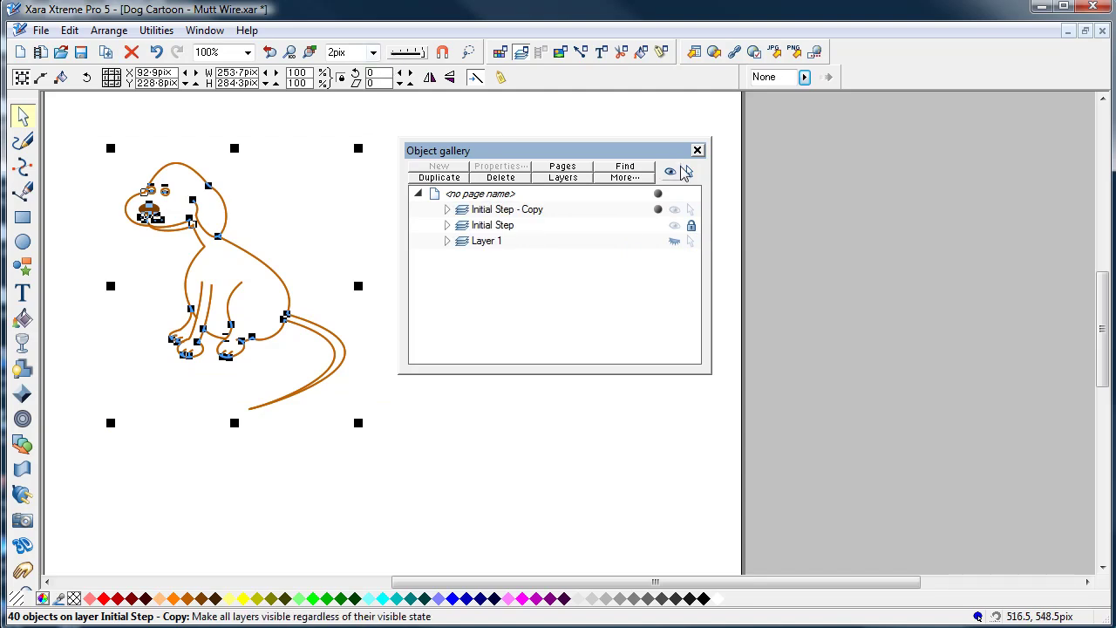
Set the copied dog's outline width to 4pix.
{"action": "left_click", "coordinate": [697, 149]}
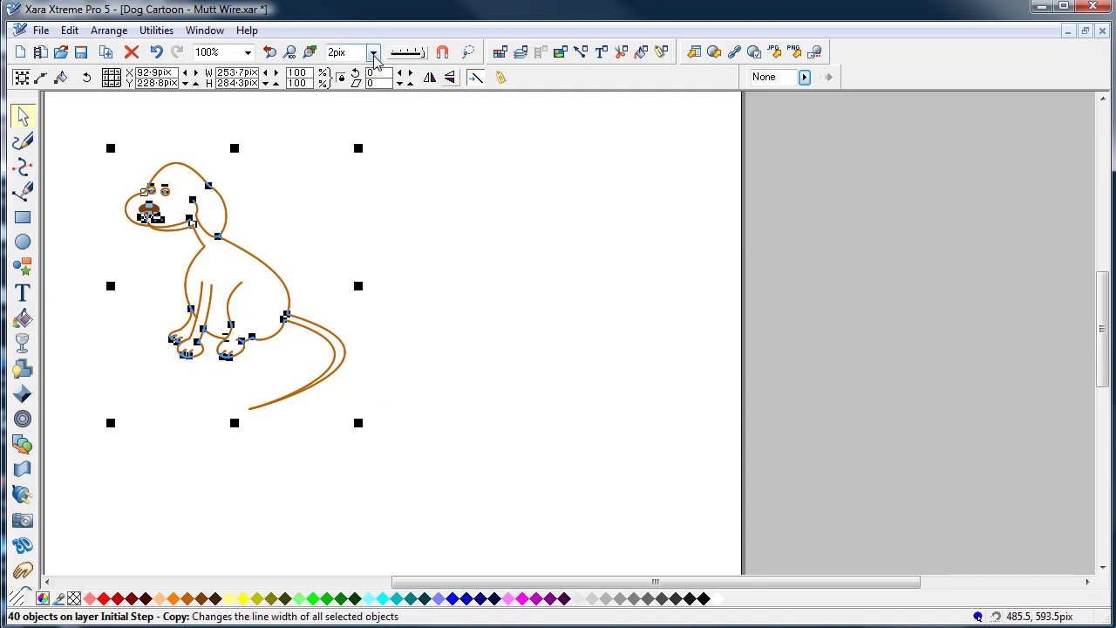
{"action": "left_click", "coordinate": [373, 53]}
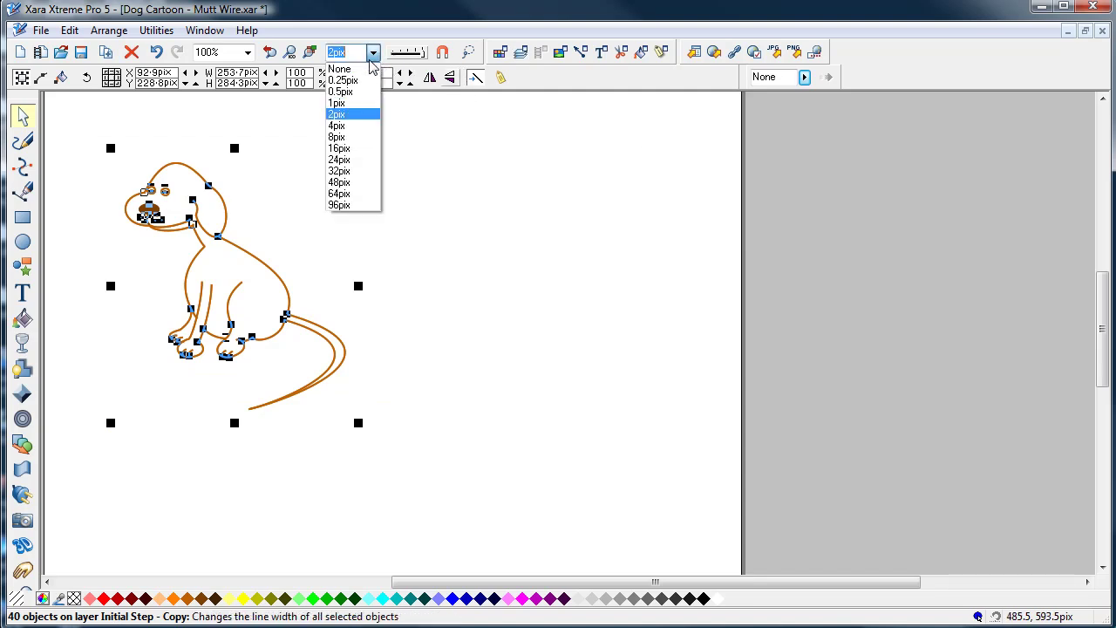
{"action": "left_click", "coordinate": [340, 127]}
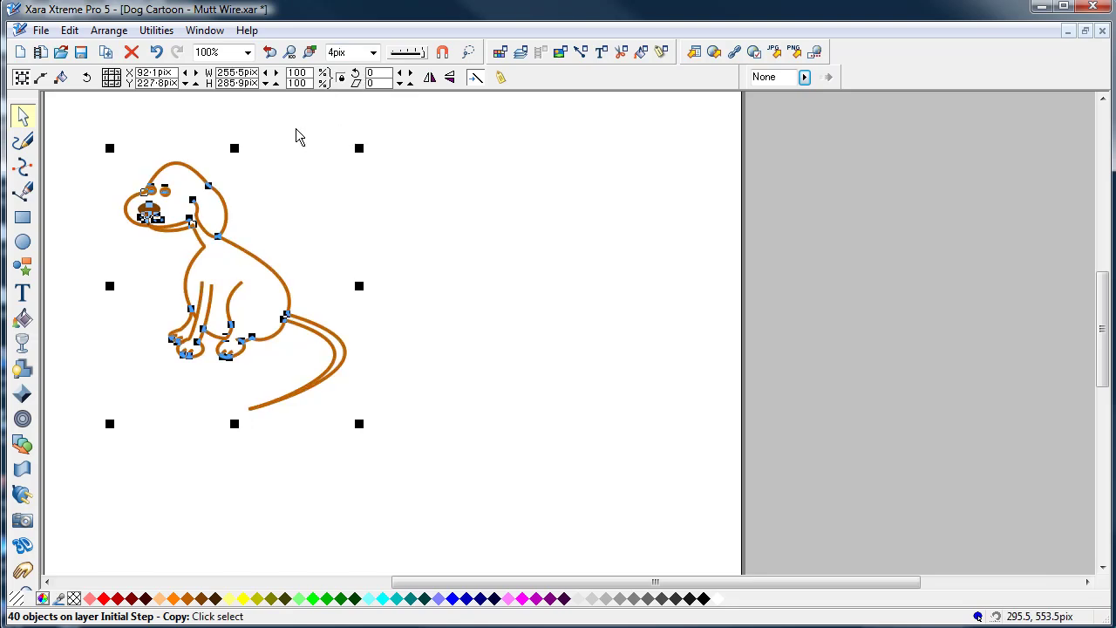
Convert the outlines to shapes, then Add Shapes to merge them into one.
{"action": "left_click", "coordinate": [69, 31]}
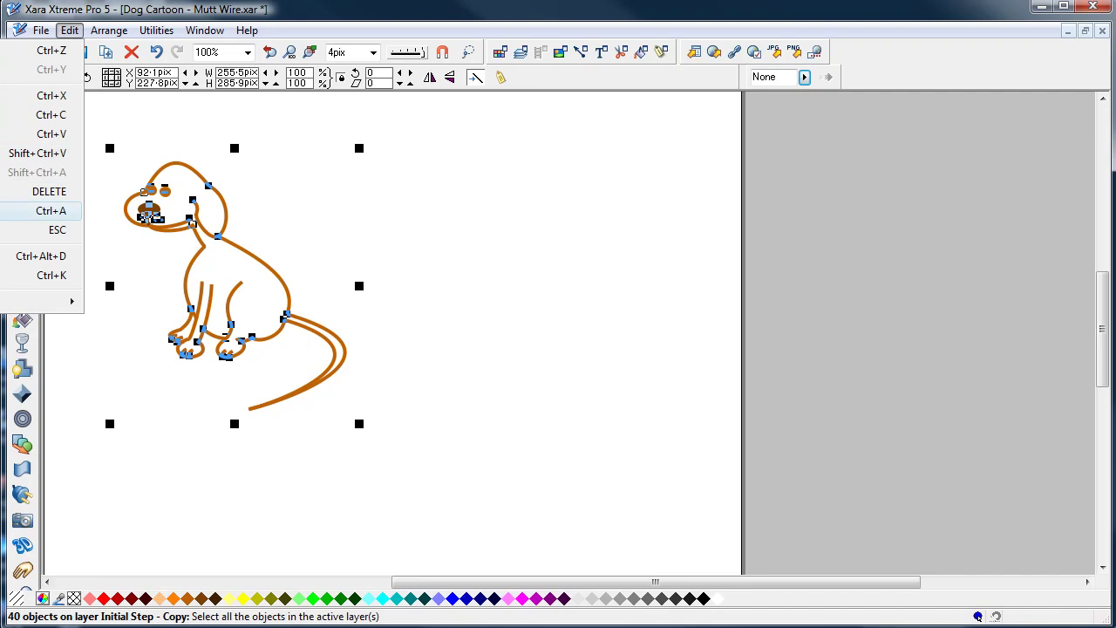
{"action": "mouse_move", "coordinate": [109, 31]}
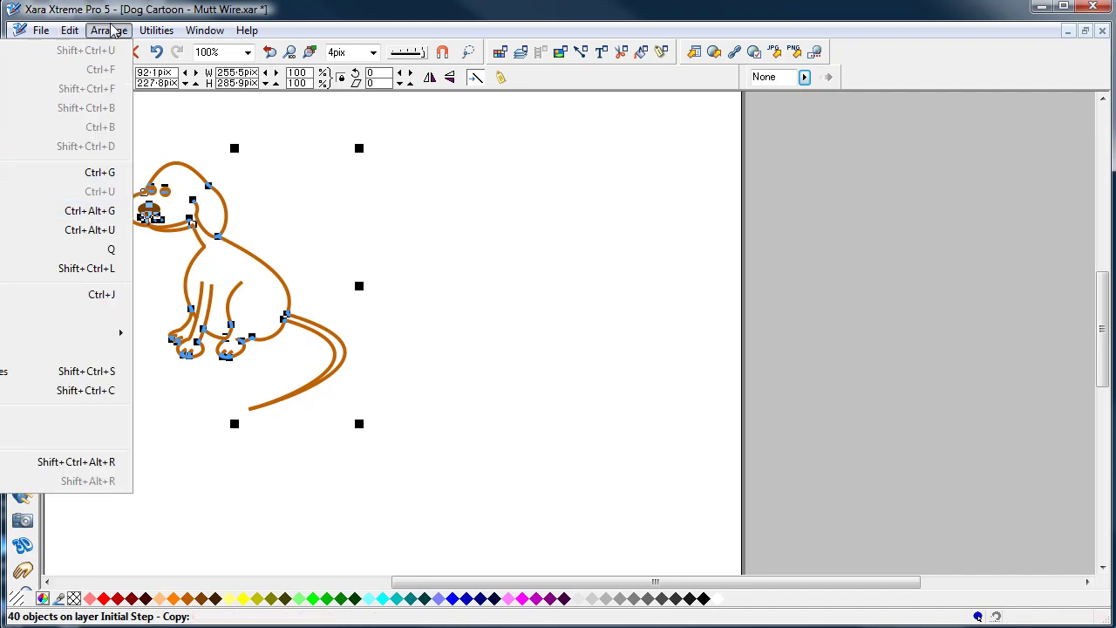
{"action": "left_click", "coordinate": [7, 358]}
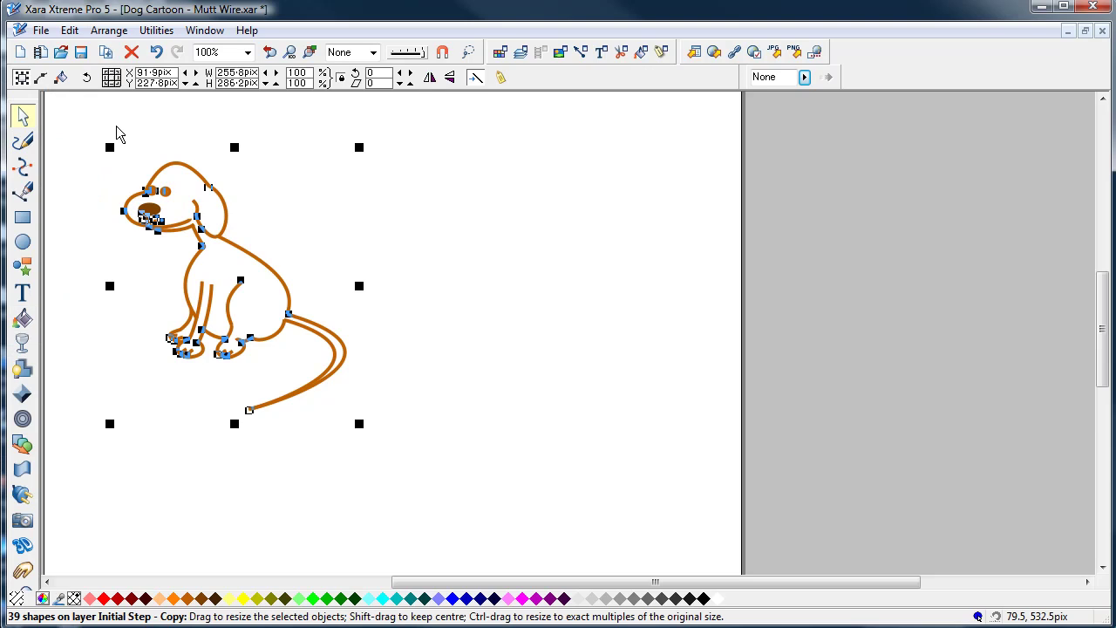
{"action": "left_click", "coordinate": [103, 33]}
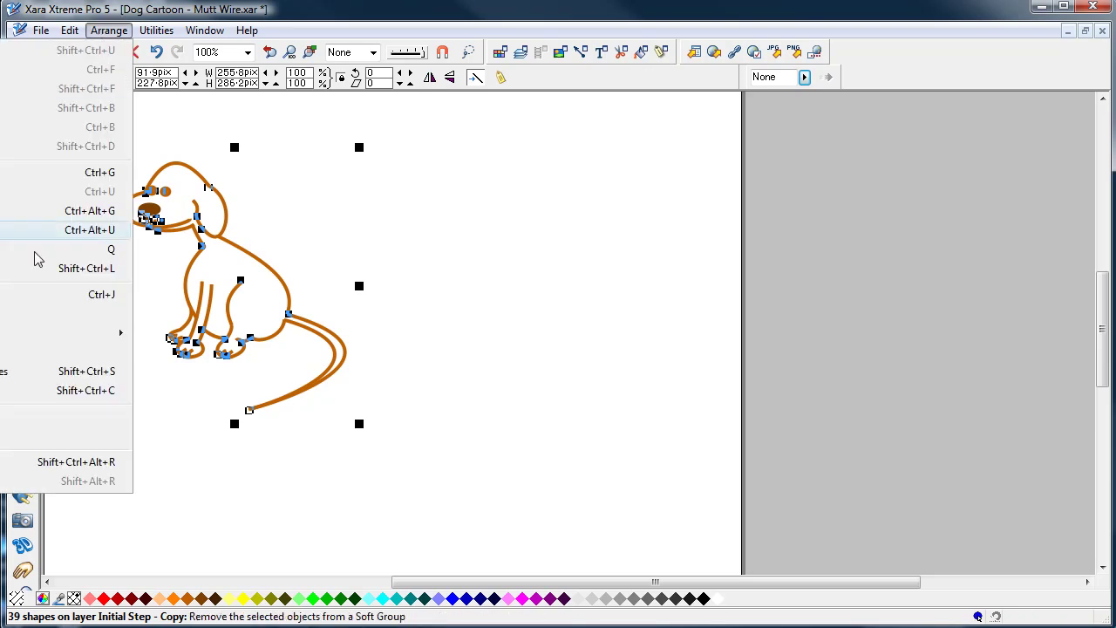
{"action": "mouse_move", "coordinate": [48, 343]}
{"action": "left_click", "coordinate": [169, 333]}
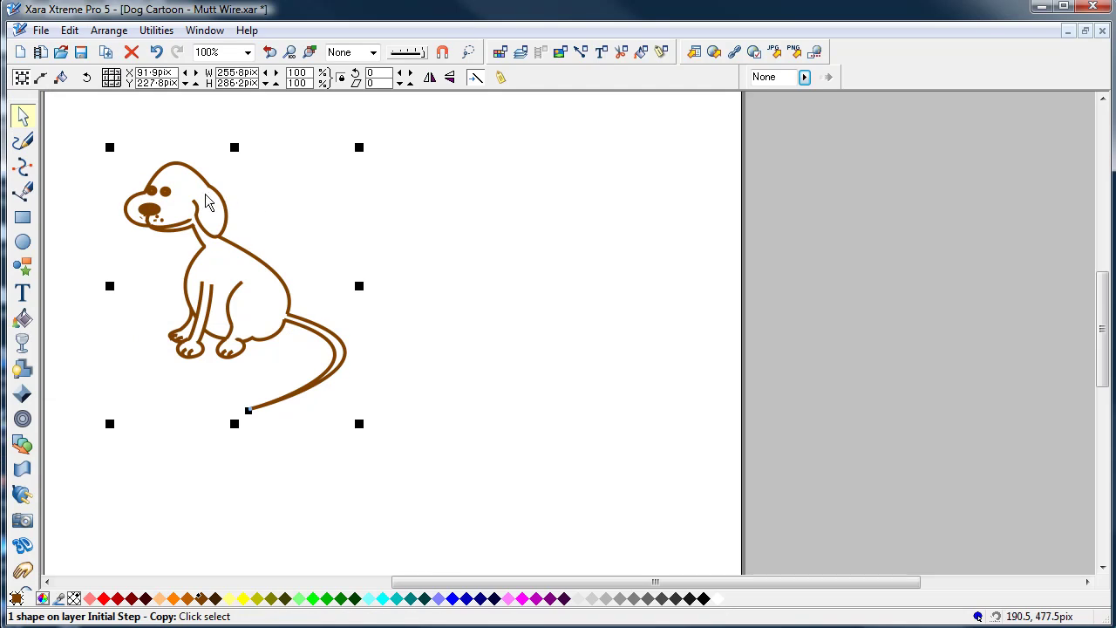
Draw a bright green square covering the dog and send it to the back.
{"action": "left_click", "coordinate": [23, 217]}
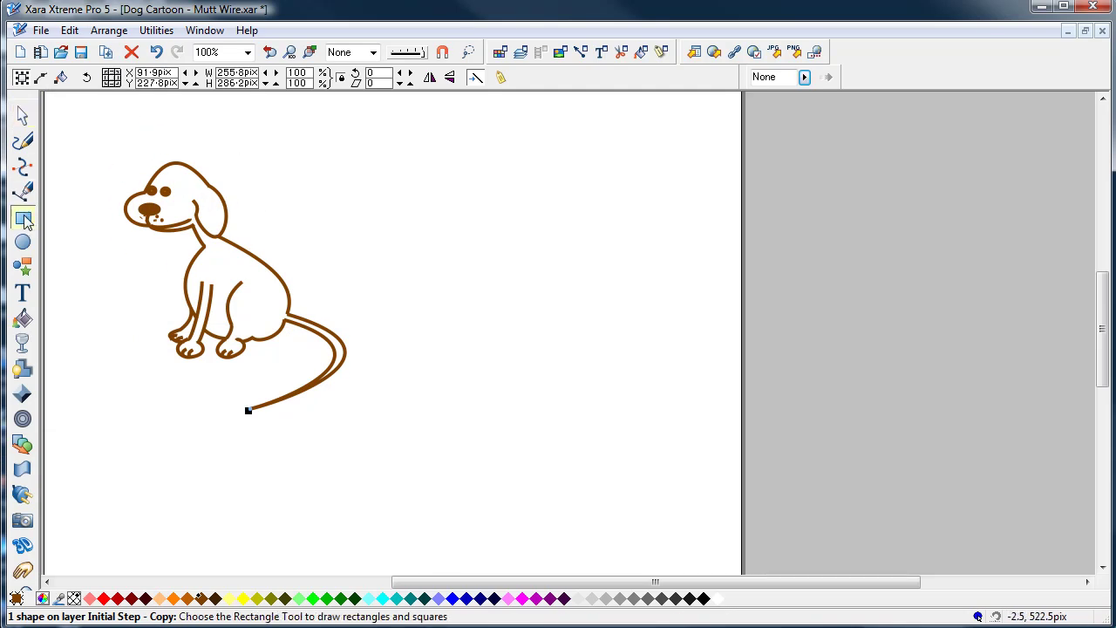
{"action": "left_click_drag", "start_coordinate": [102, 145], "coordinate": [387, 428]}
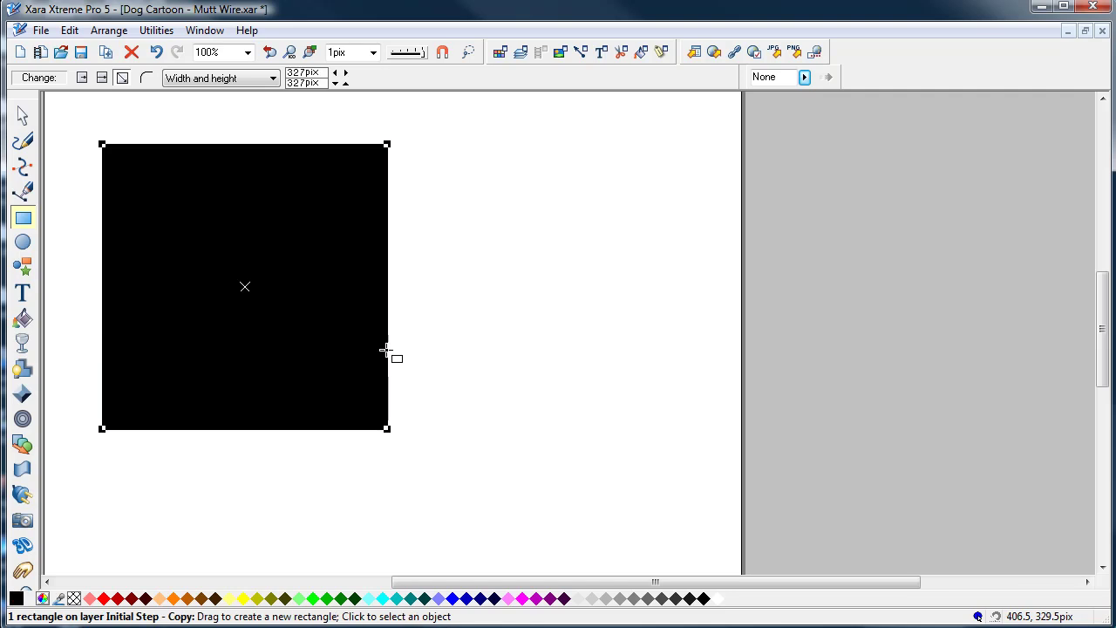
{"action": "left_click", "coordinate": [312, 598]}
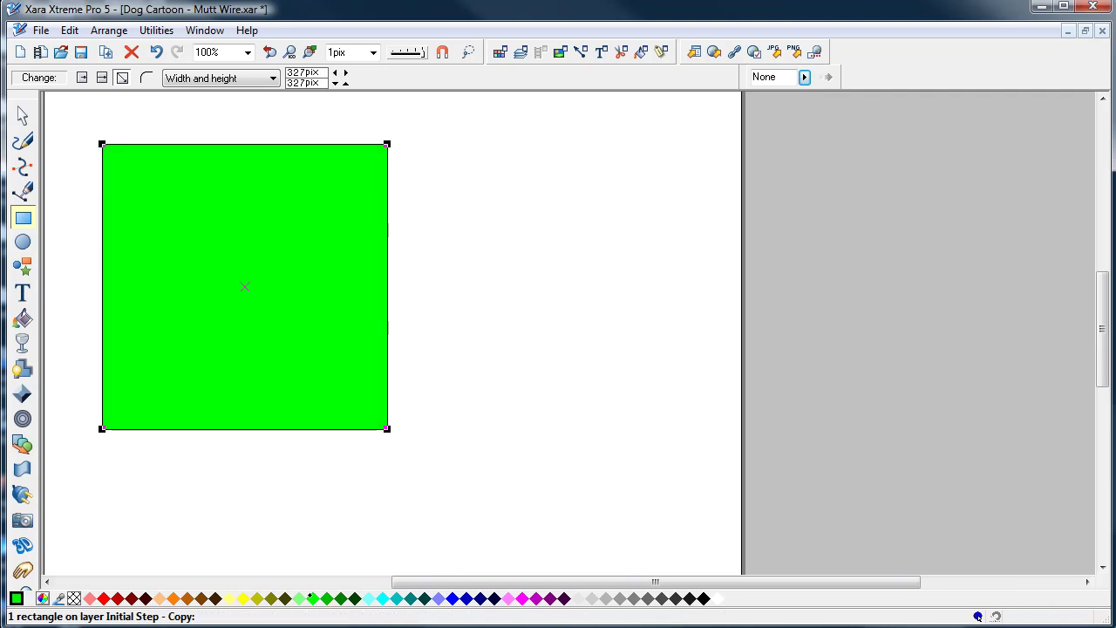
{"action": "key", "text": "ctrl+b"}
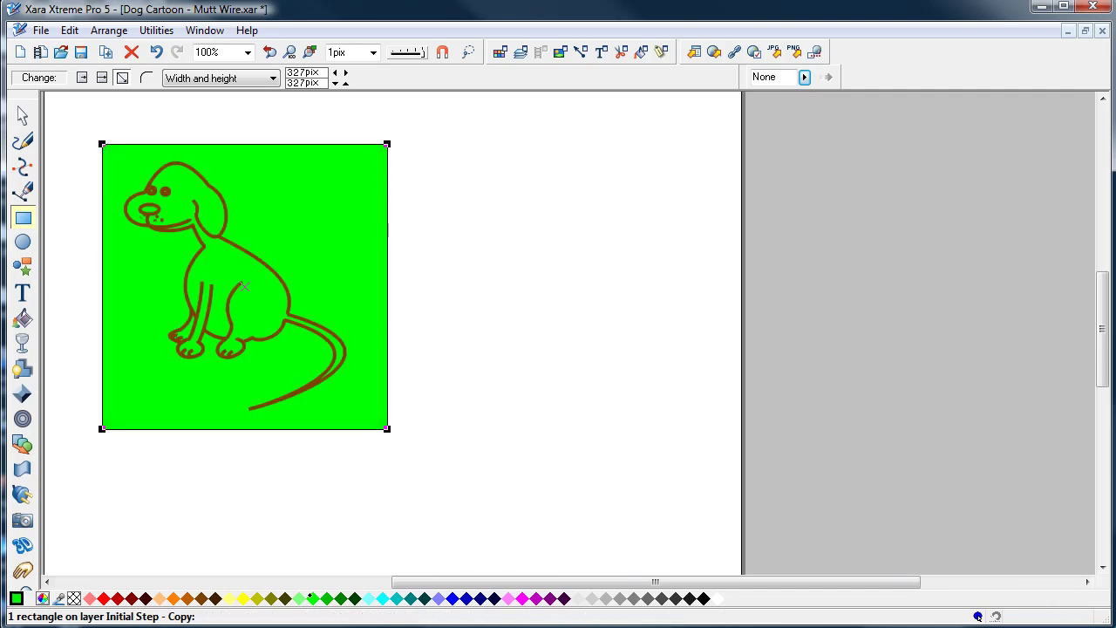
Select the square and dog together, Subtract Shapes, then select the green cut-out.
{"action": "left_click", "coordinate": [22, 115]}
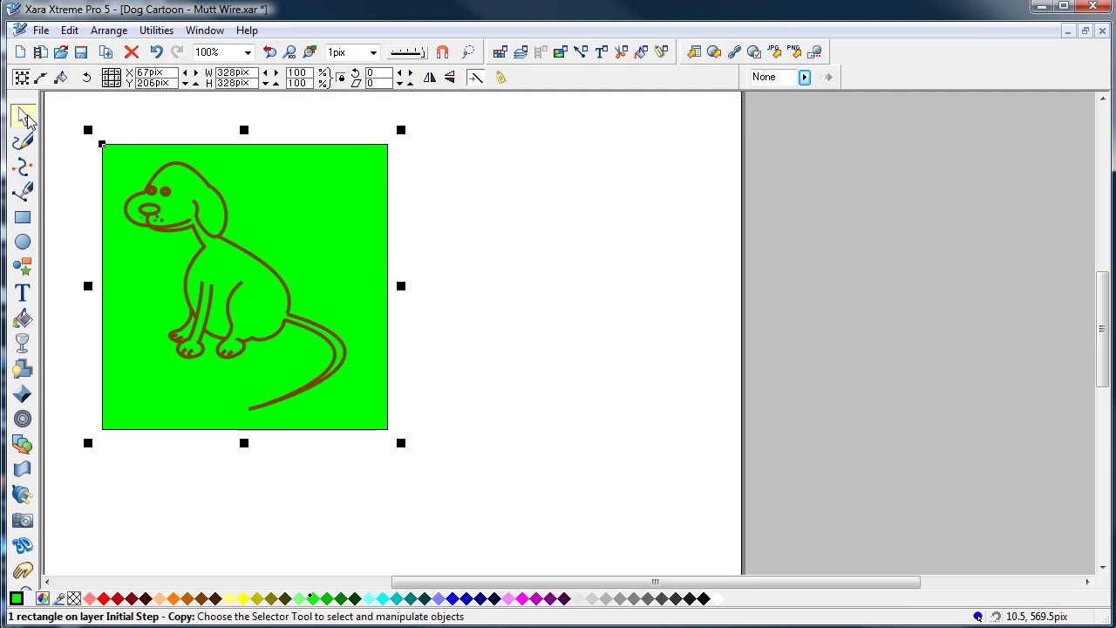
{"action": "left_click", "coordinate": [79, 122]}
{"action": "left_click_drag", "start_coordinate": [96, 144], "coordinate": [423, 454]}
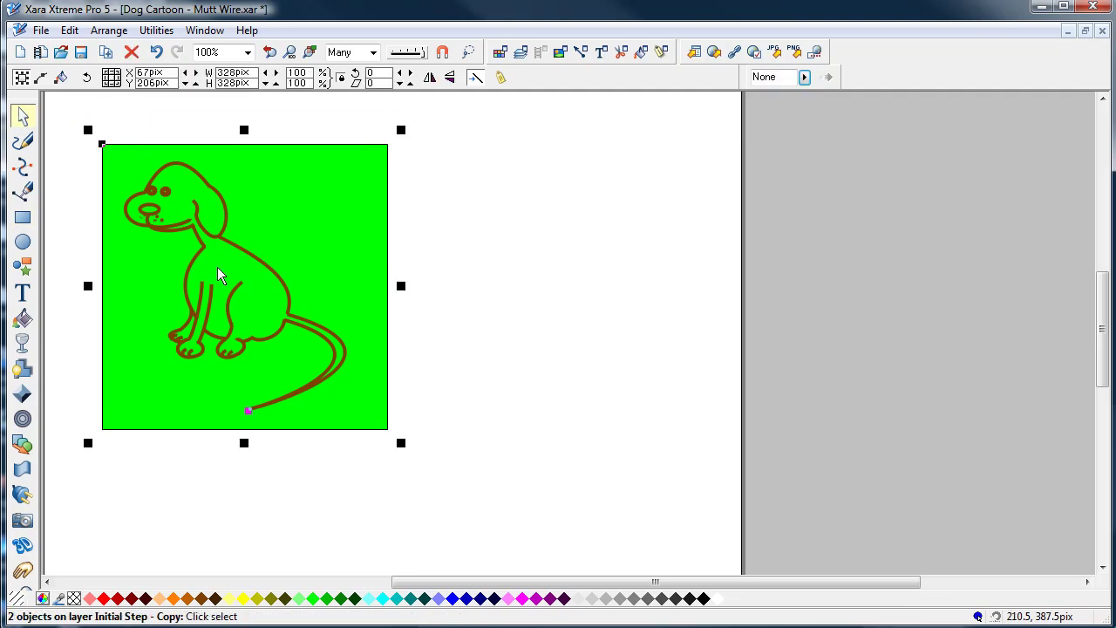
{"action": "left_click", "coordinate": [109, 30]}
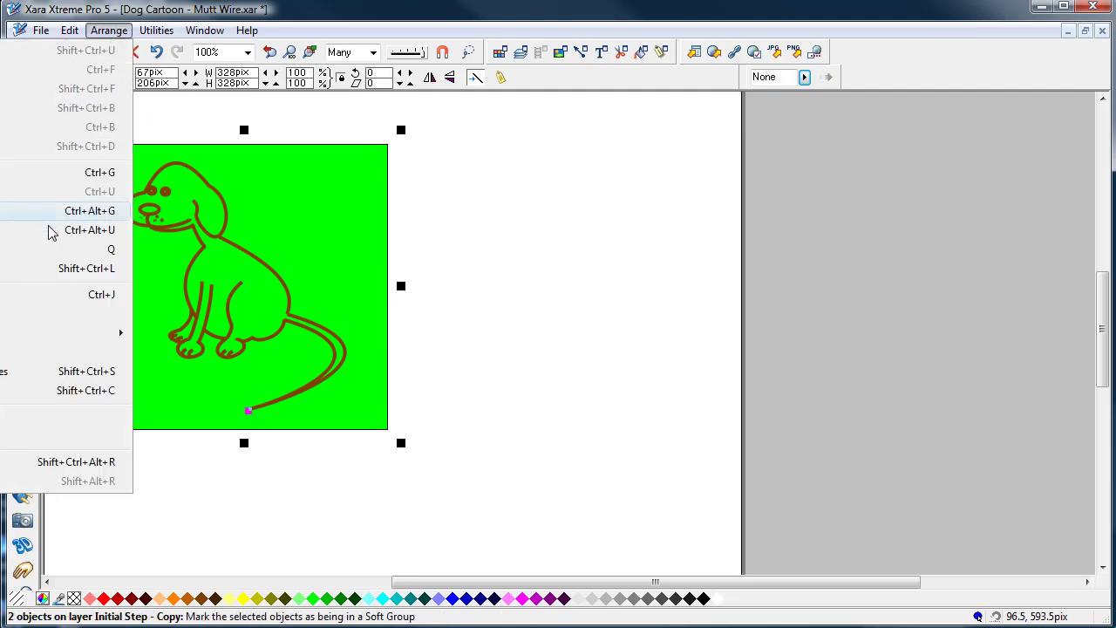
{"action": "mouse_move", "coordinate": [47, 334]}
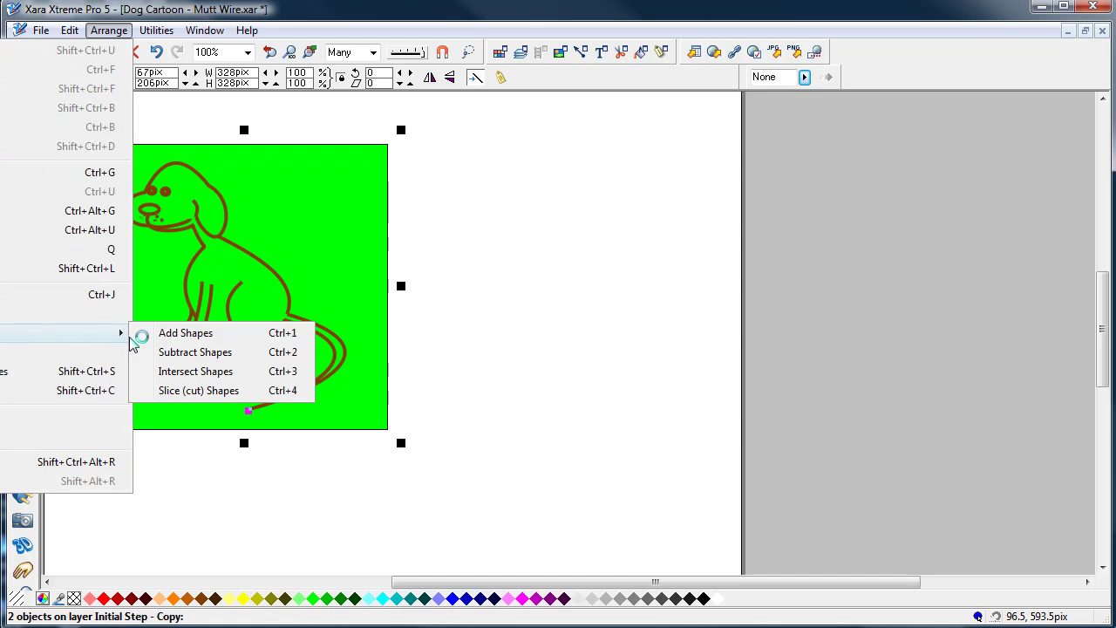
{"action": "left_click", "coordinate": [183, 352]}
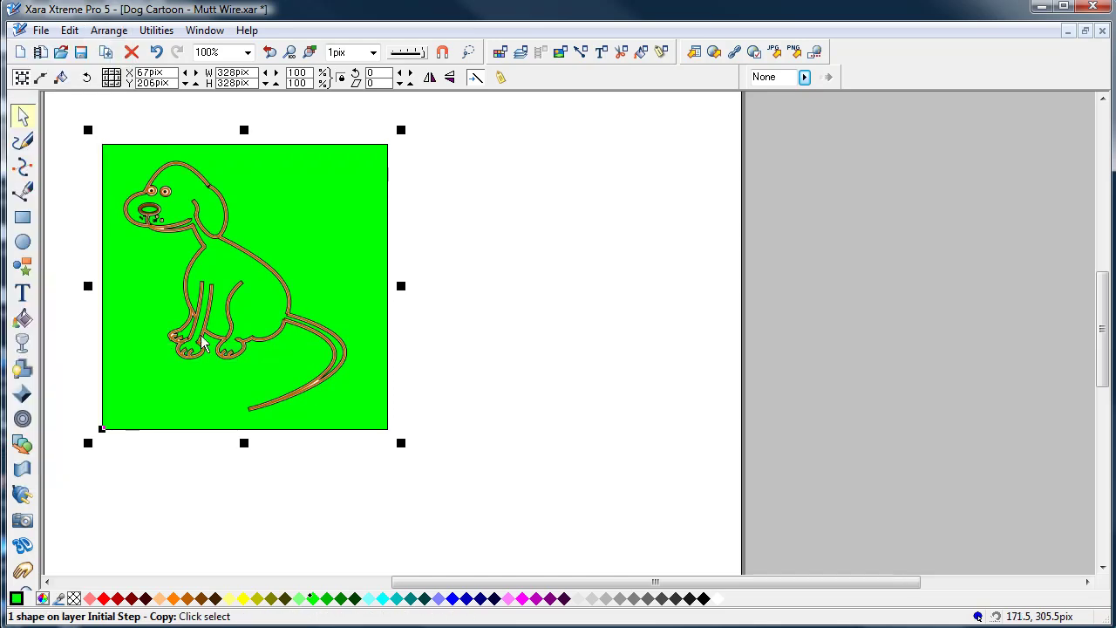
{"action": "left_click", "coordinate": [449, 168]}
{"action": "left_click", "coordinate": [337, 184]}
Hide the Initial Step layer via its eye icon, test-moving the cut-out and undoing.
{"action": "left_click_drag", "start_coordinate": [304, 180], "coordinate": [487, 219]}
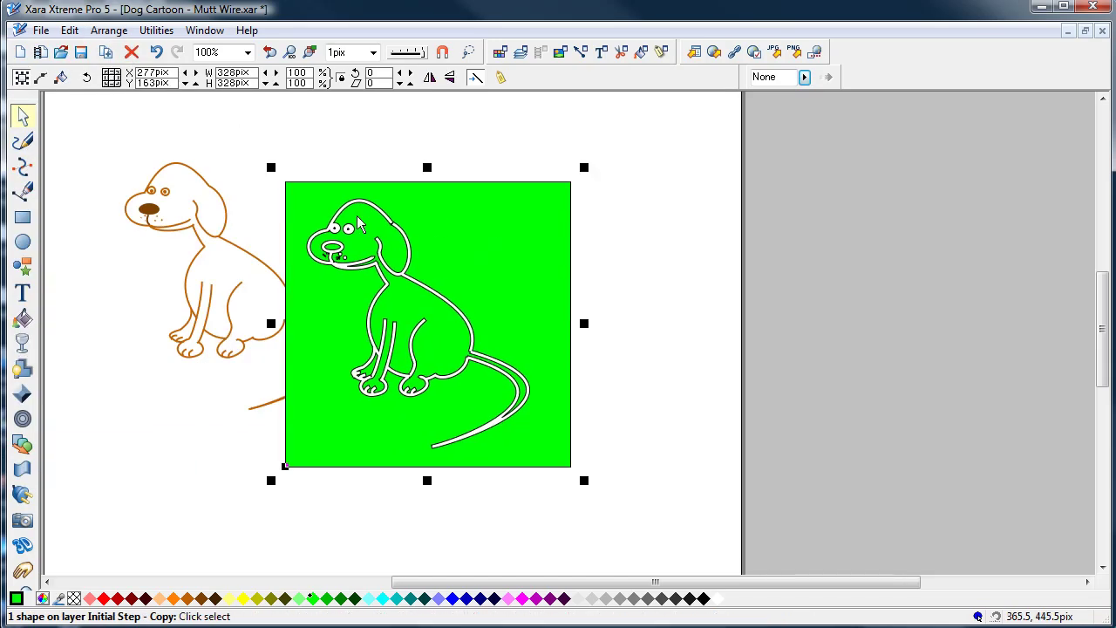
{"action": "left_click", "coordinate": [155, 52]}
{"action": "left_click", "coordinate": [520, 52]}
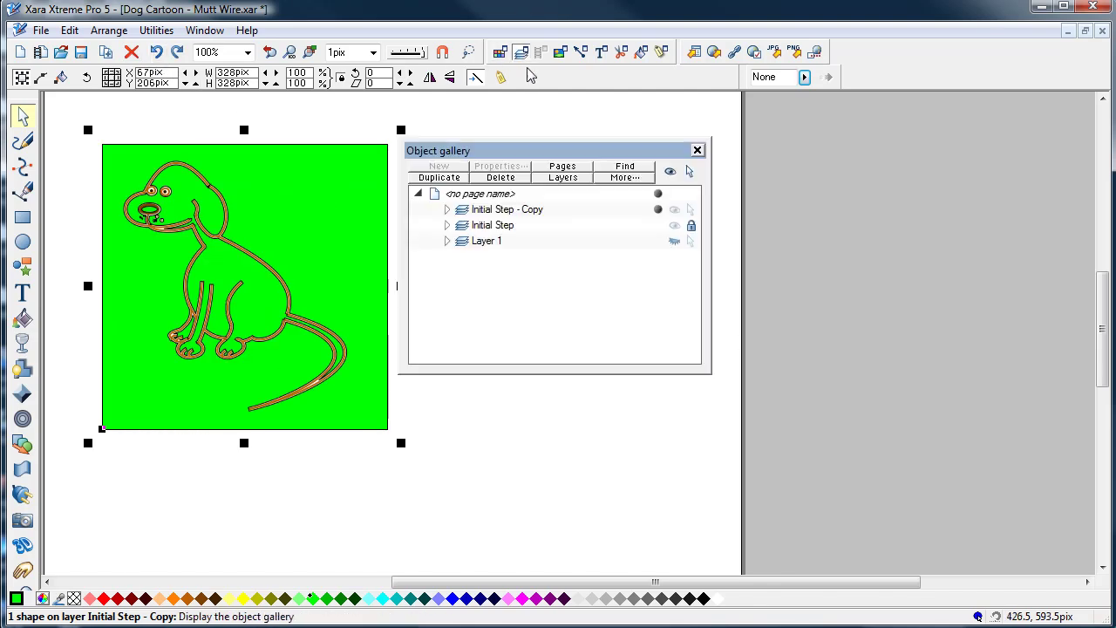
{"action": "left_click", "coordinate": [674, 225]}
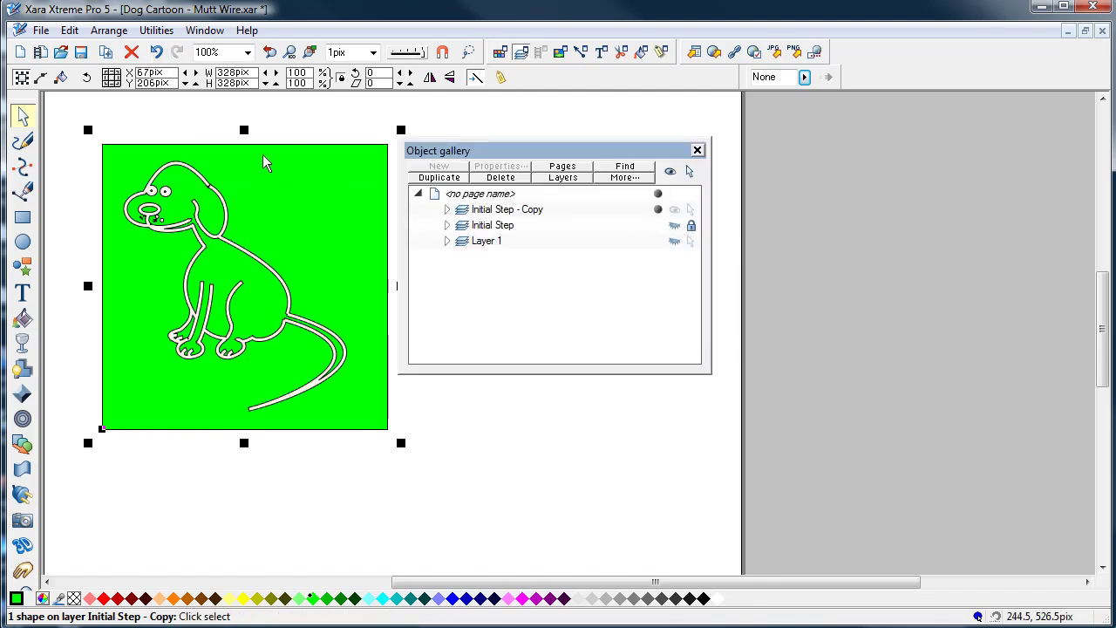
{"action": "left_click_drag", "start_coordinate": [268, 174], "coordinate": [445, 323]}
{"action": "left_click", "coordinate": [155, 52]}
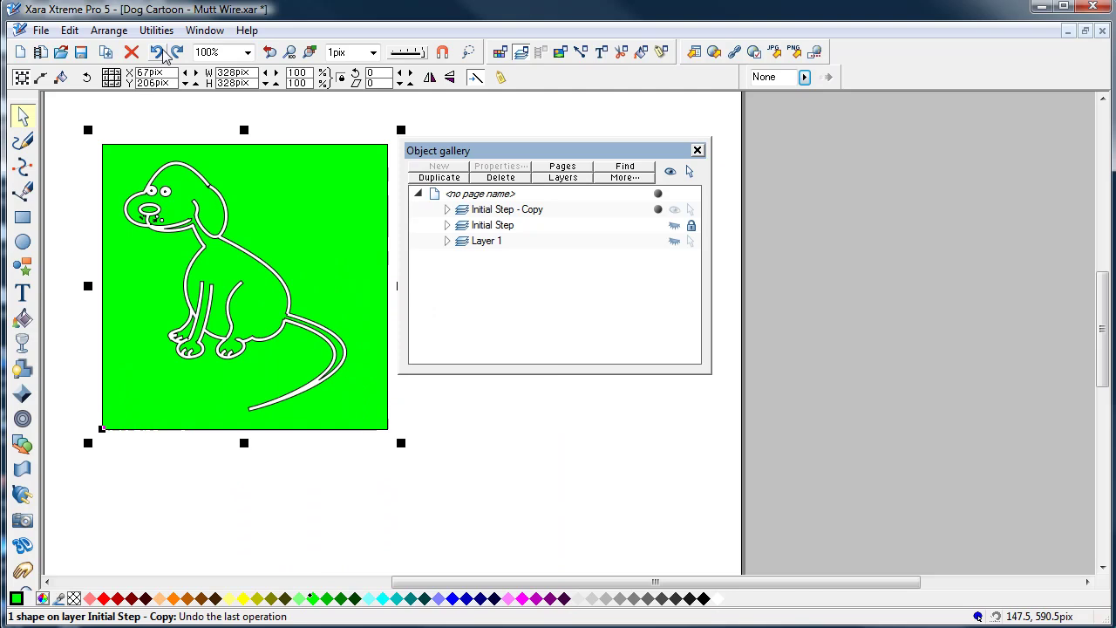
{"action": "left_click", "coordinate": [108, 30]}
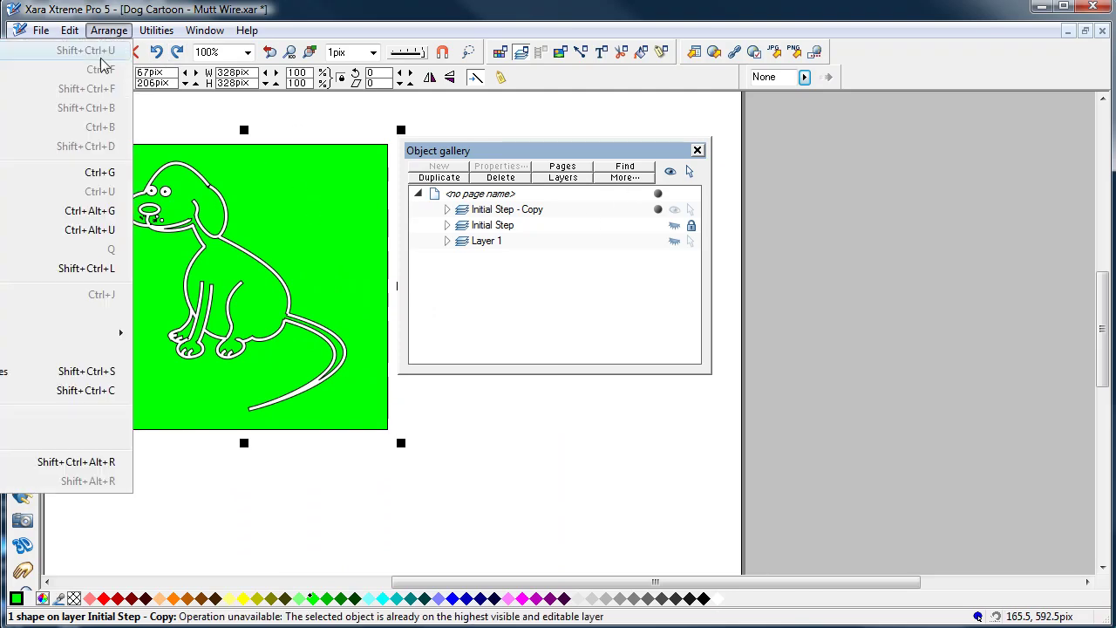
Break the cut-out with Break Shapes, select the square, and toggle the Quality slider.
{"action": "left_click", "coordinate": [16, 325]}
{"action": "left_click", "coordinate": [125, 130]}
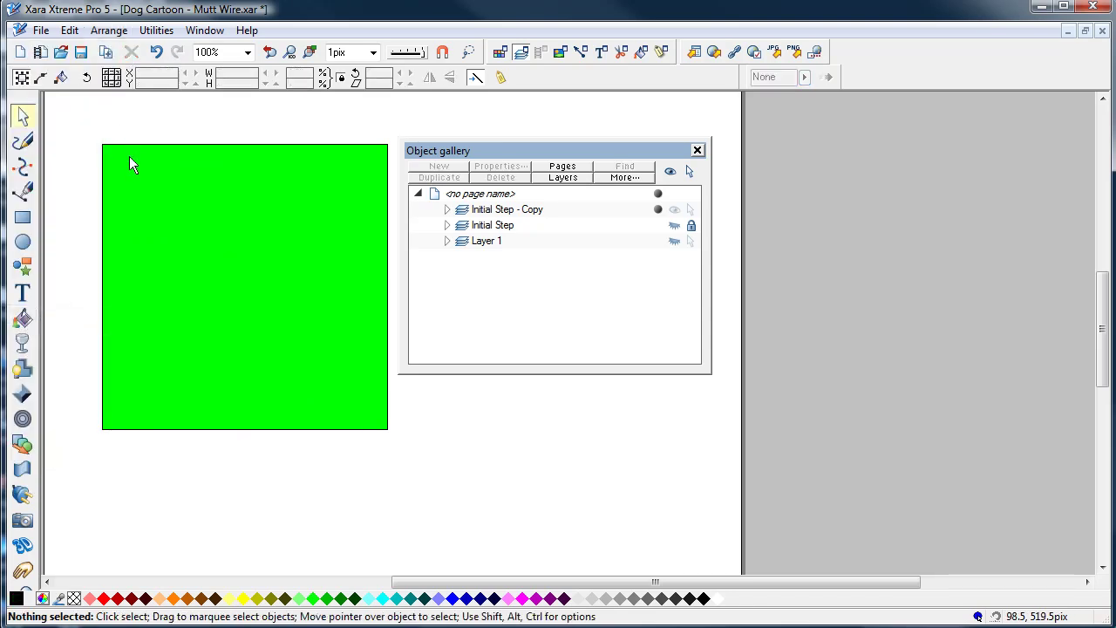
{"action": "left_click", "coordinate": [129, 172]}
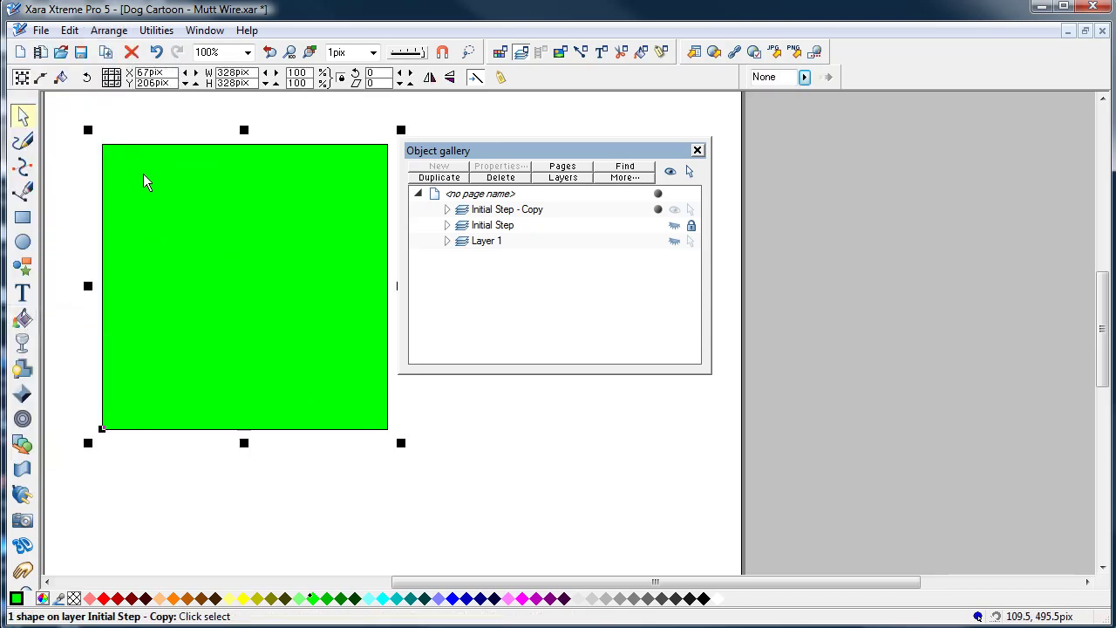
{"action": "left_click_drag", "start_coordinate": [417, 52], "coordinate": [399, 52]}
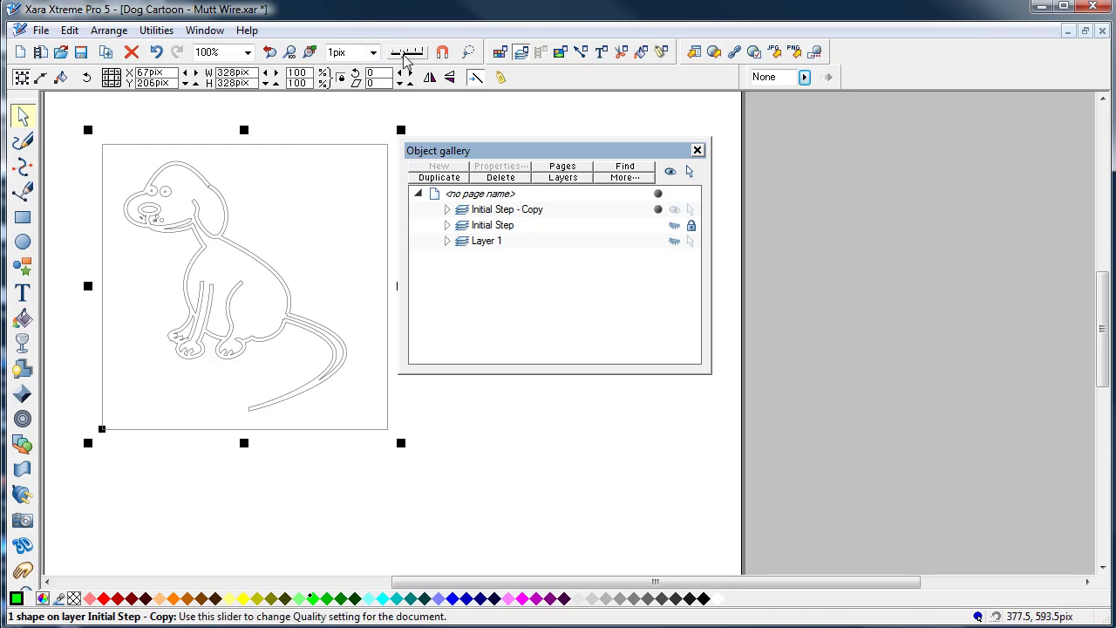
{"action": "left_click", "coordinate": [427, 55]}
{"action": "left_click", "coordinate": [183, 131]}
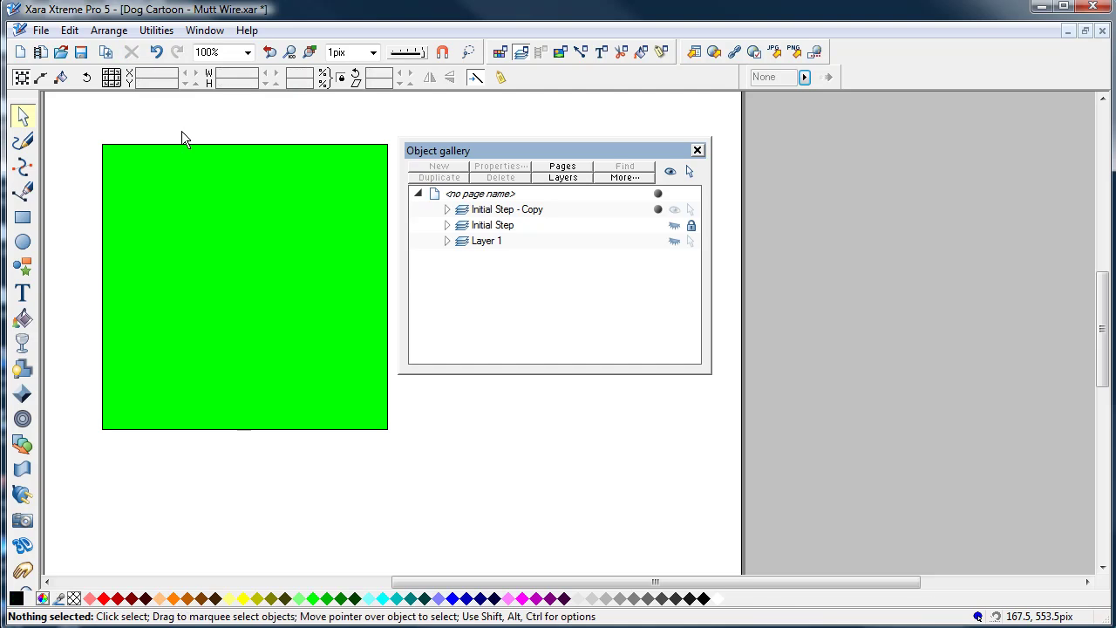
Delete the outer green square, then lower Quality and marquee-select the dog pieces.
{"action": "double_click", "coordinate": [131, 161]}
{"action": "left_click_drag", "start_coordinate": [129, 162], "coordinate": [480, 233]}
{"action": "left_click", "coordinate": [24, 116]}
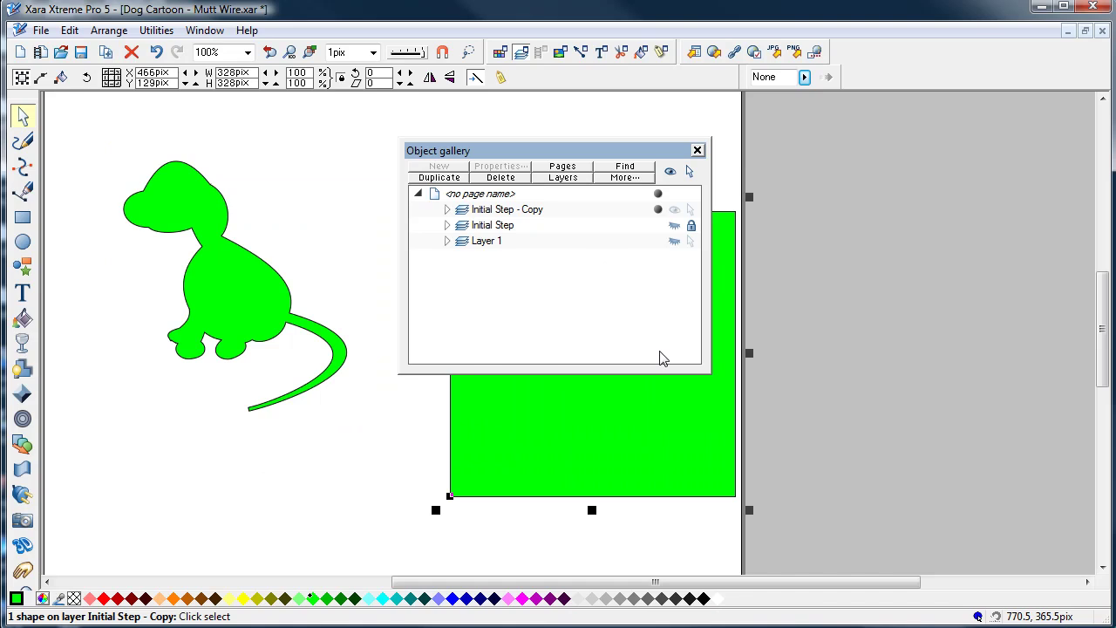
{"action": "key", "text": "Delete"}
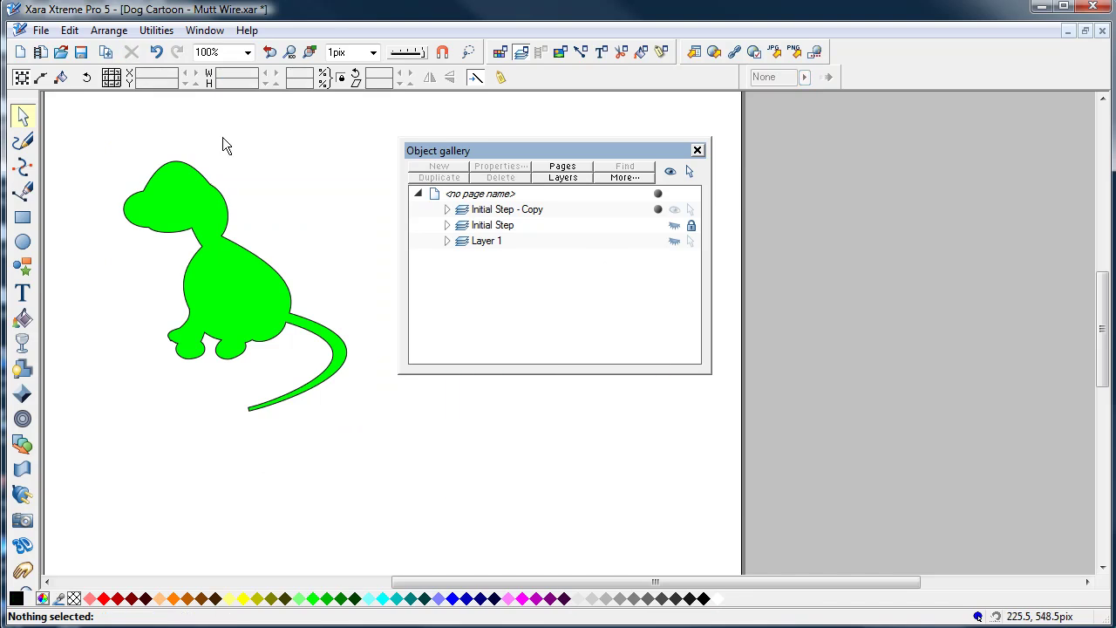
{"action": "left_click", "coordinate": [399, 52]}
{"action": "left_click_drag", "start_coordinate": [88, 131], "coordinate": [408, 452]}
Add Shapes on the 20 green pieces, restore full quality, and select the silhouette.
{"action": "left_click", "coordinate": [109, 30]}
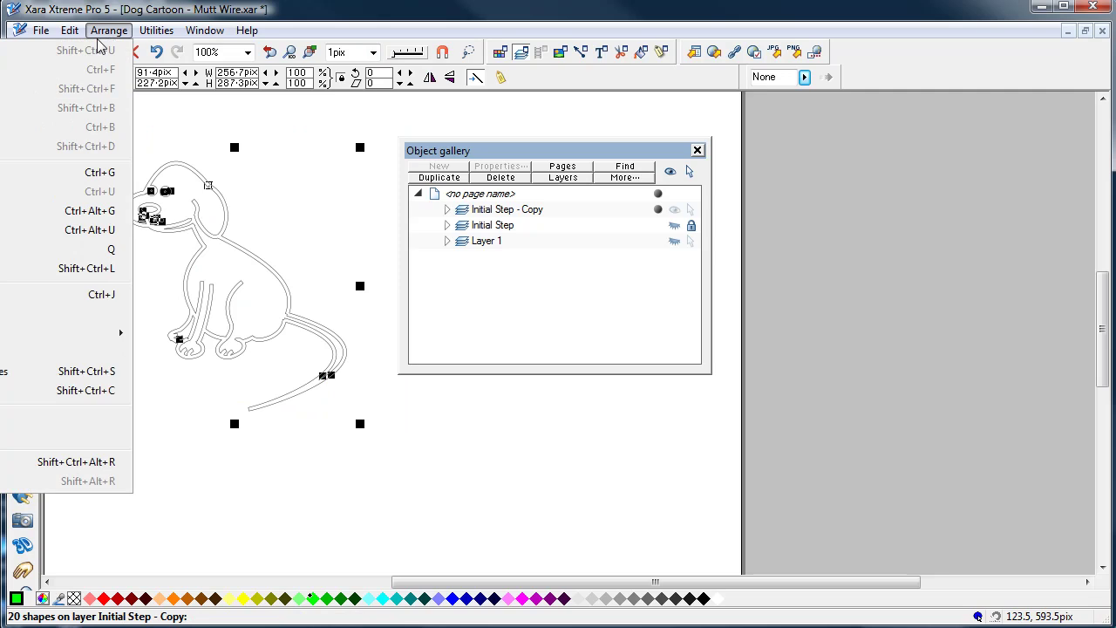
{"action": "mouse_move", "coordinate": [118, 340]}
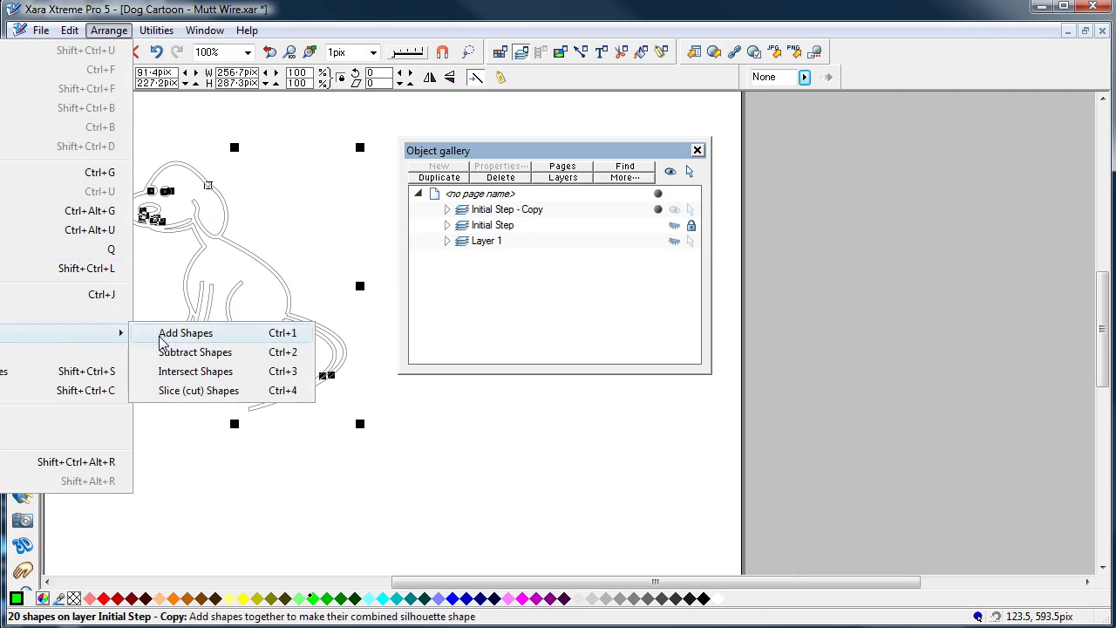
{"action": "left_click", "coordinate": [167, 333]}
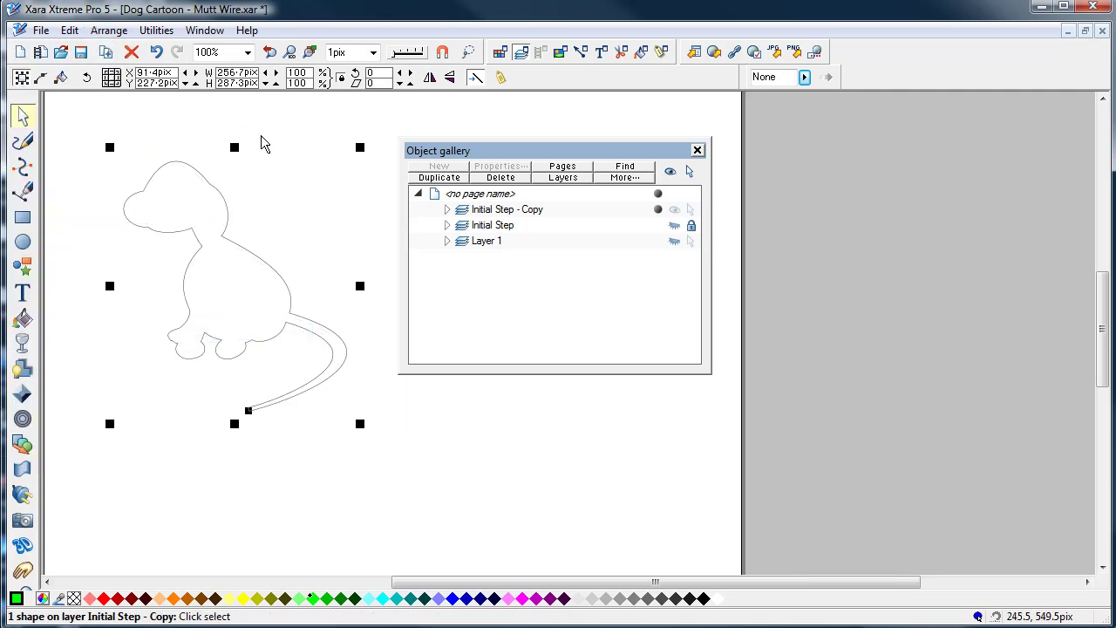
{"action": "left_click", "coordinate": [187, 129]}
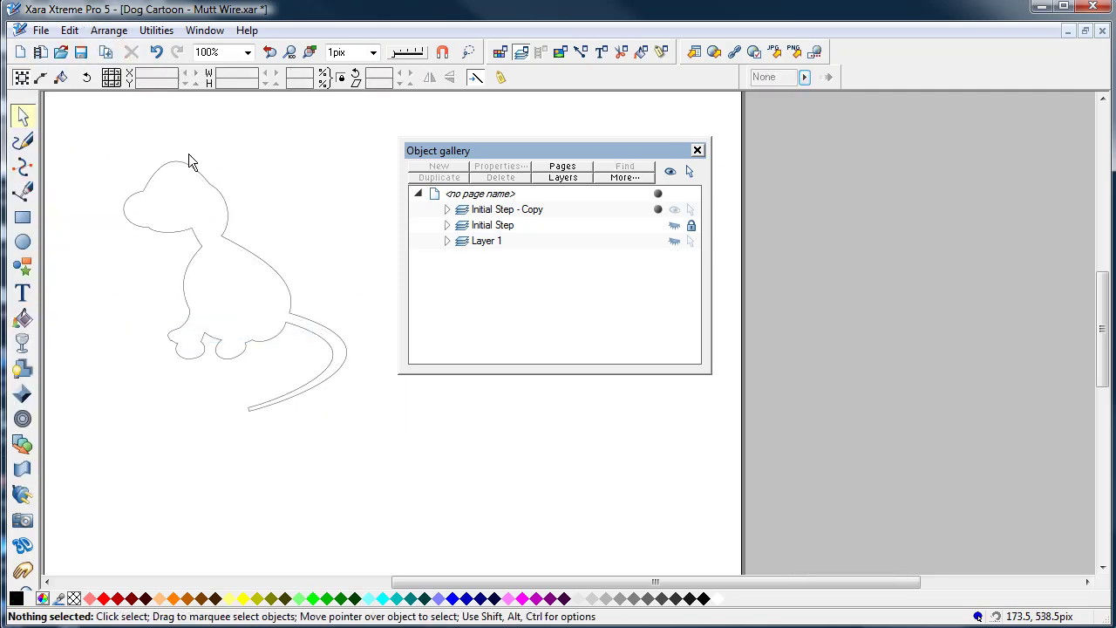
{"action": "left_click", "coordinate": [441, 54]}
{"action": "left_click", "coordinate": [203, 218]}
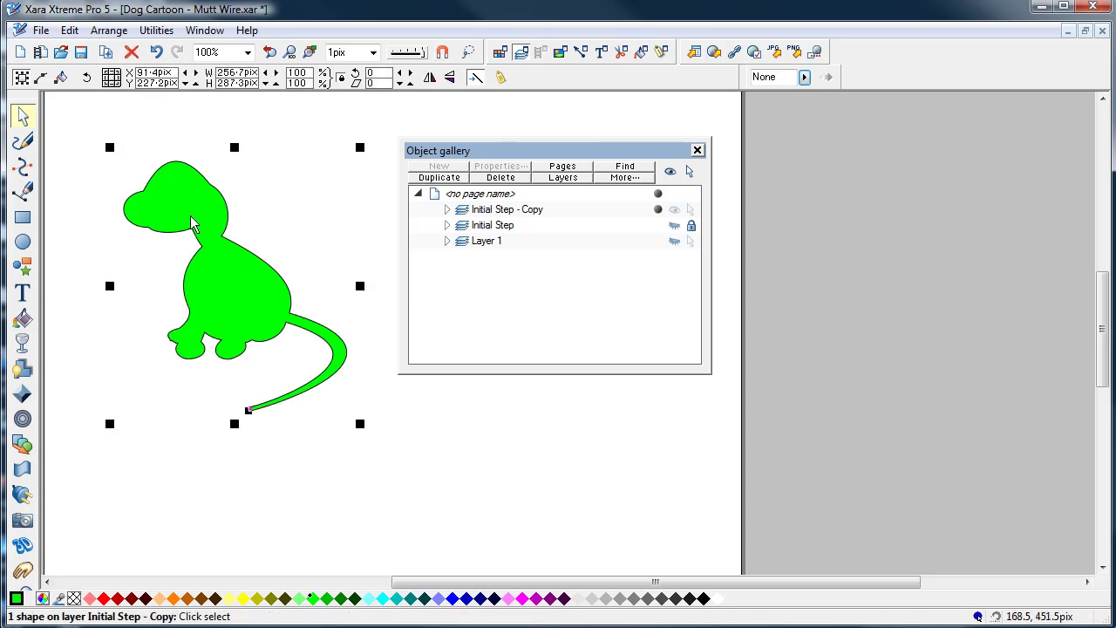
Show Initial Step, move the copy layer beneath it, and set the silhouette's line to no colour.
{"action": "left_click", "coordinate": [674, 225]}
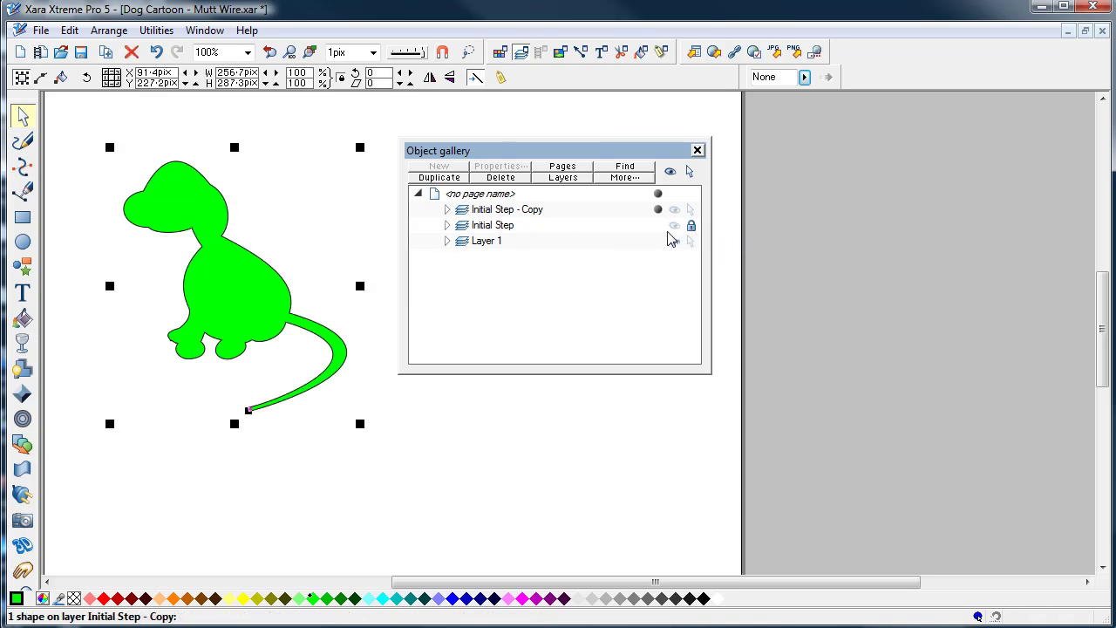
{"action": "left_click", "coordinate": [484, 212]}
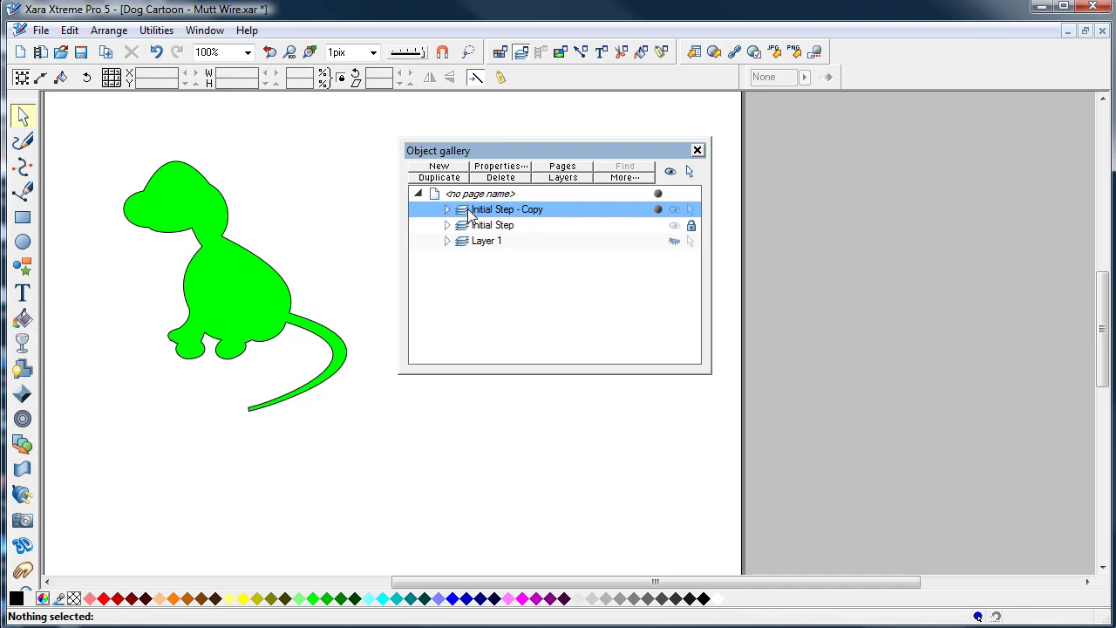
{"action": "left_click_drag", "start_coordinate": [475, 218], "coordinate": [478, 233]}
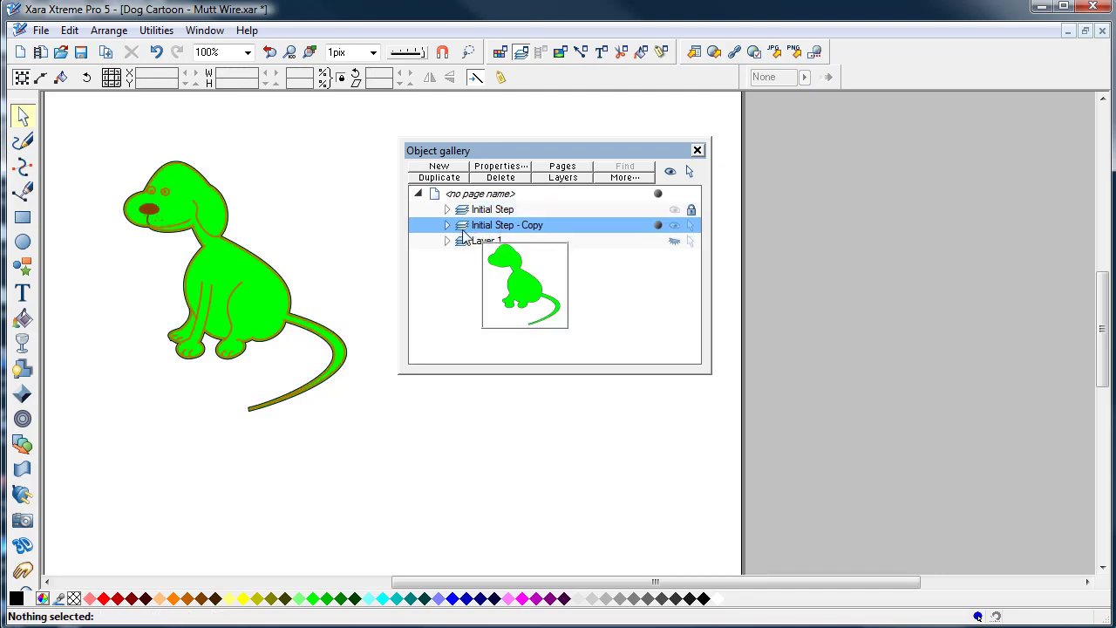
{"action": "left_click", "coordinate": [191, 178]}
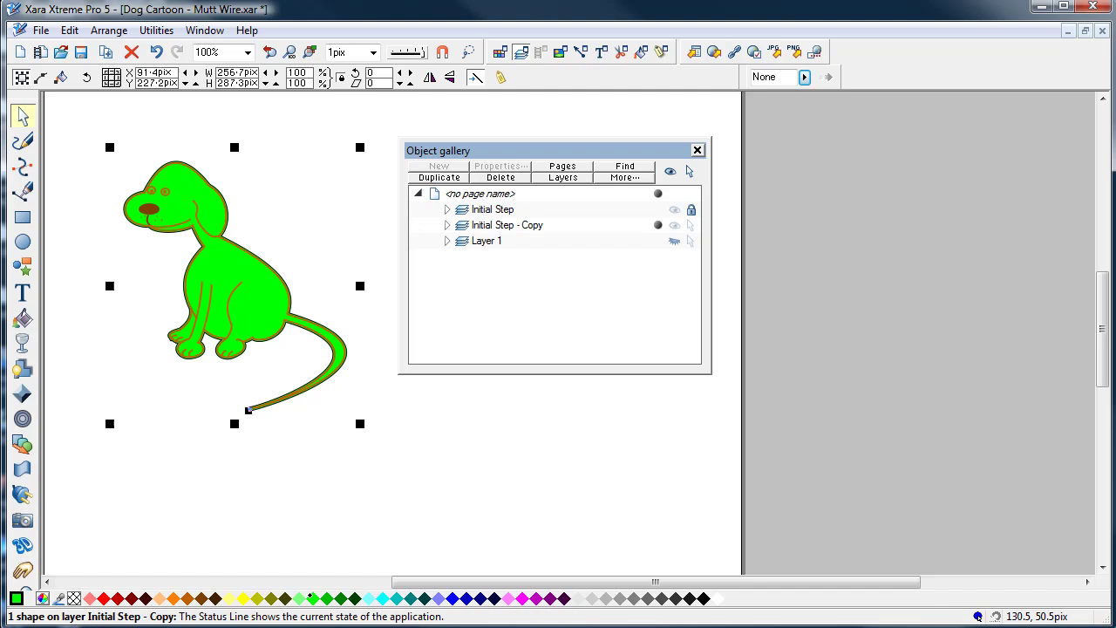
{"action": "left_click", "coordinate": [76, 602], "text": "shift"}
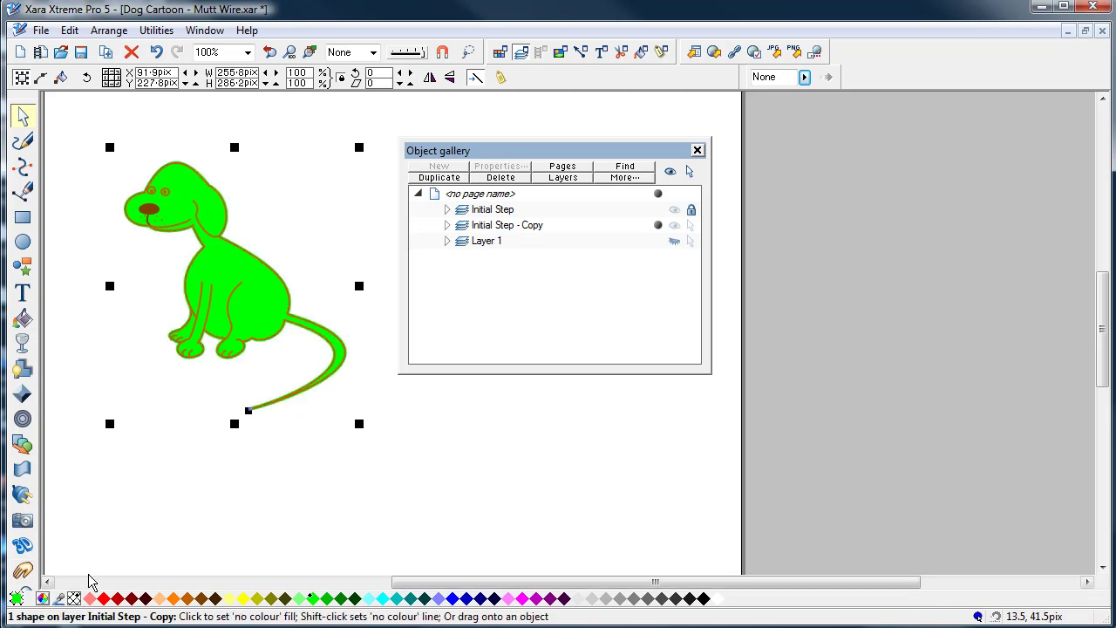
{"action": "left_click", "coordinate": [26, 594]}
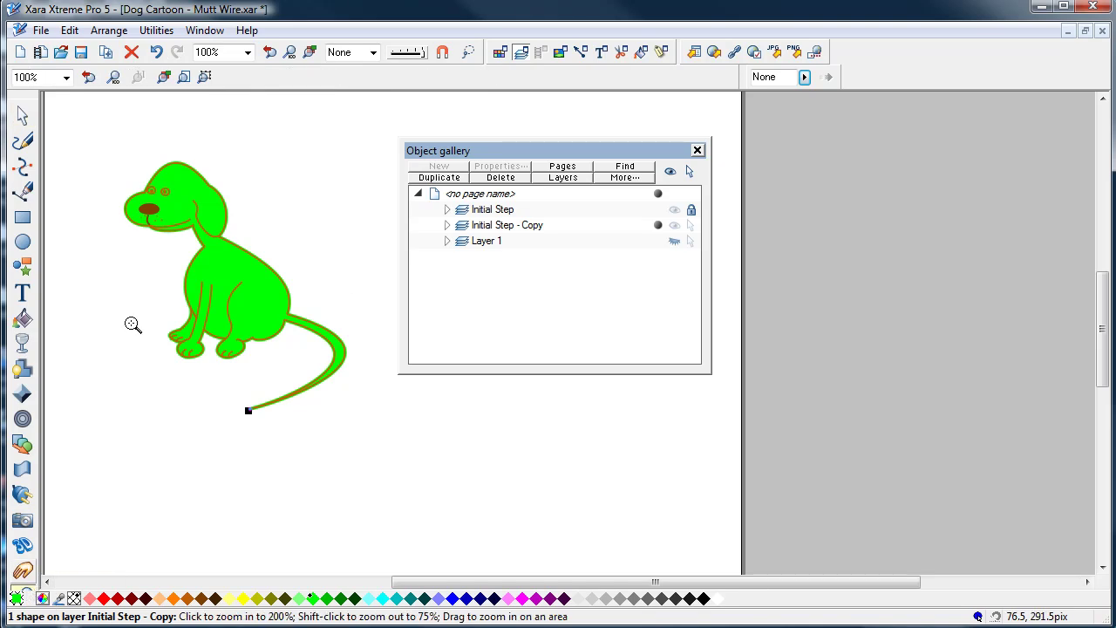
Zoom on the dog's head, select the silhouette, and try a feather on its edges.
{"action": "left_click_drag", "start_coordinate": [117, 152], "coordinate": [266, 254]}
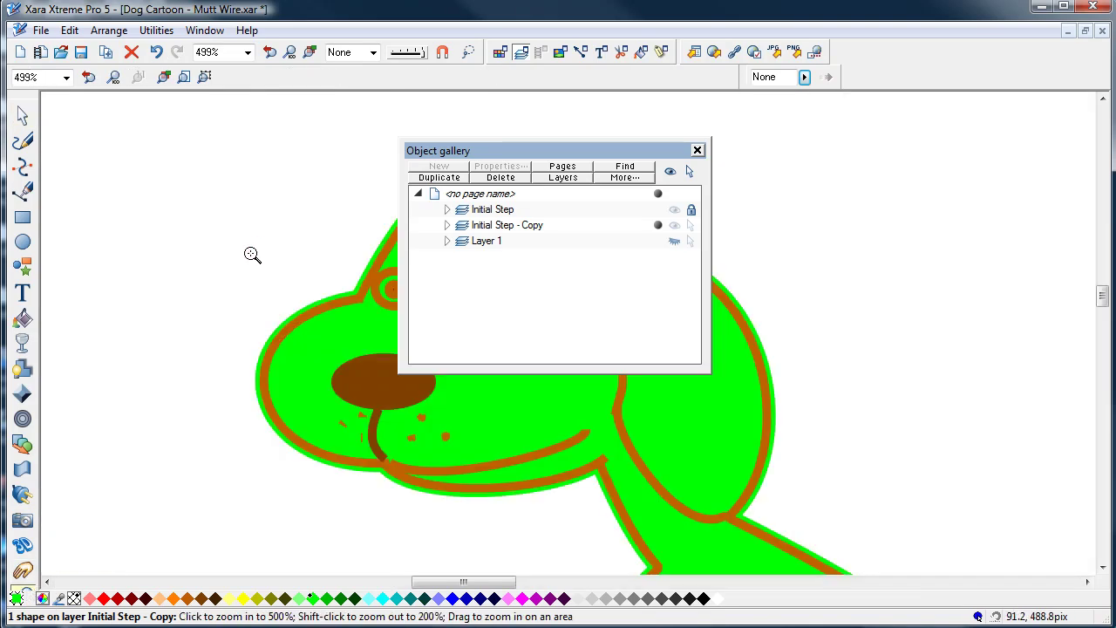
{"action": "left_click", "coordinate": [697, 151]}
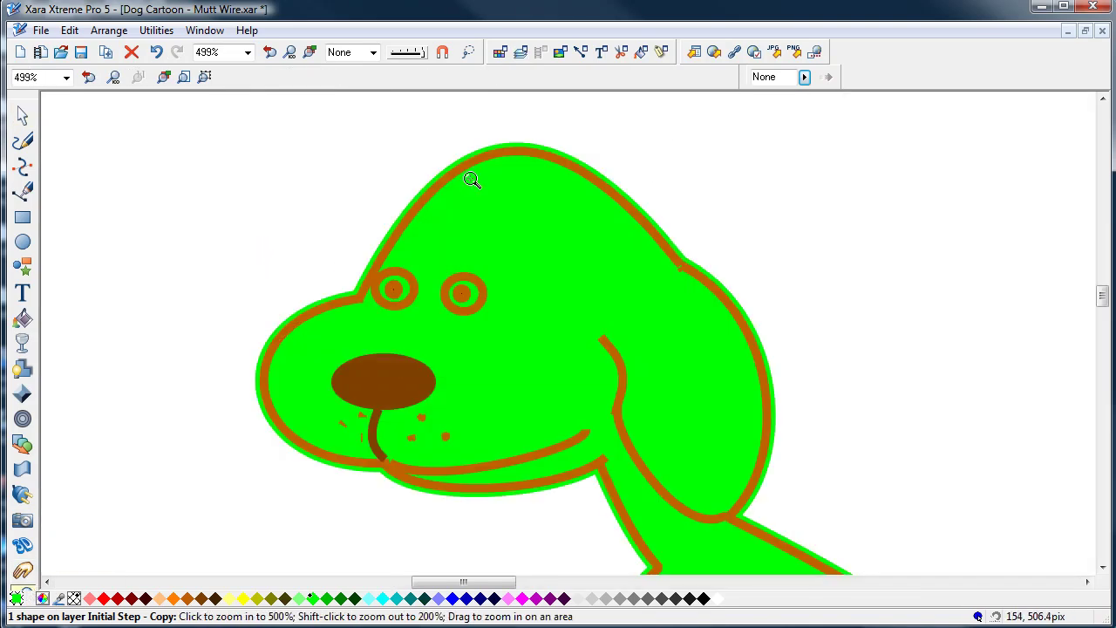
{"action": "left_click", "coordinate": [23, 115]}
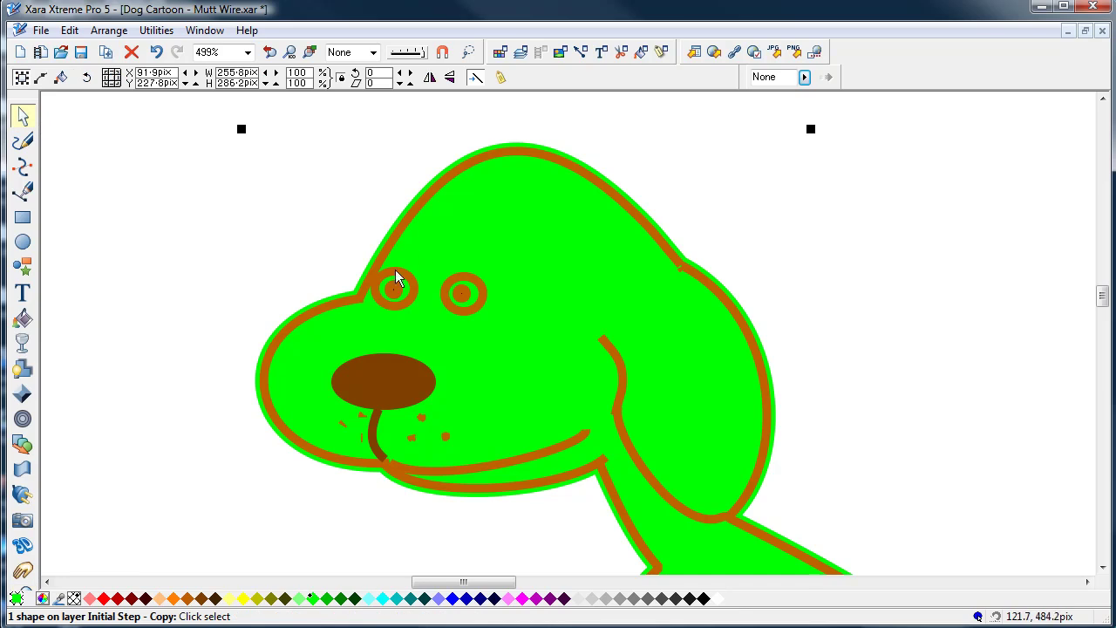
{"action": "left_click", "coordinate": [443, 230]}
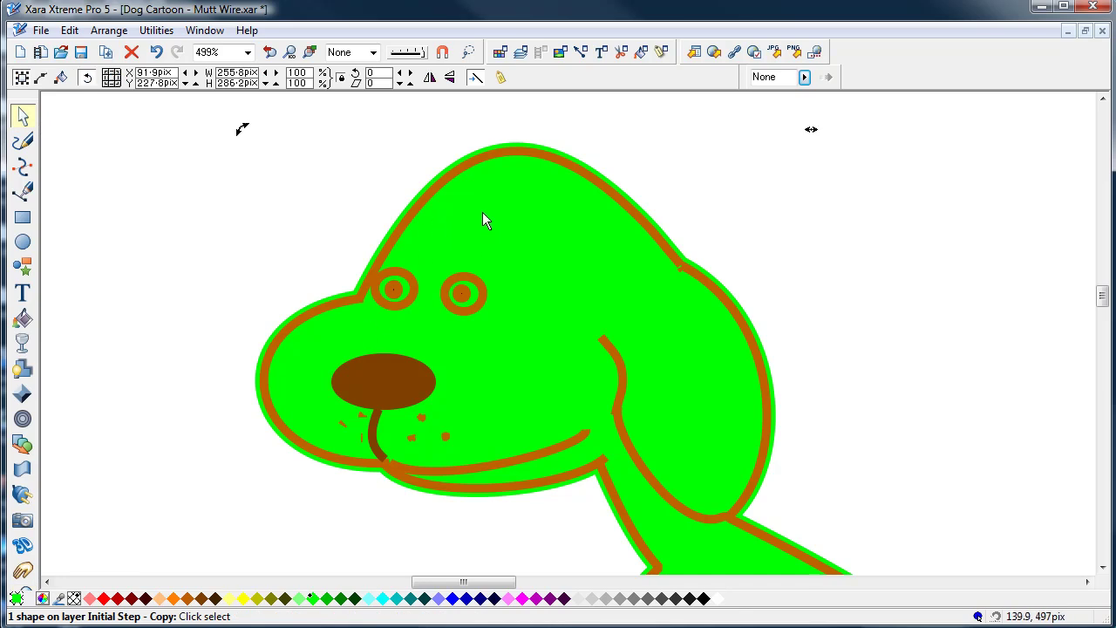
{"action": "left_click", "coordinate": [804, 76]}
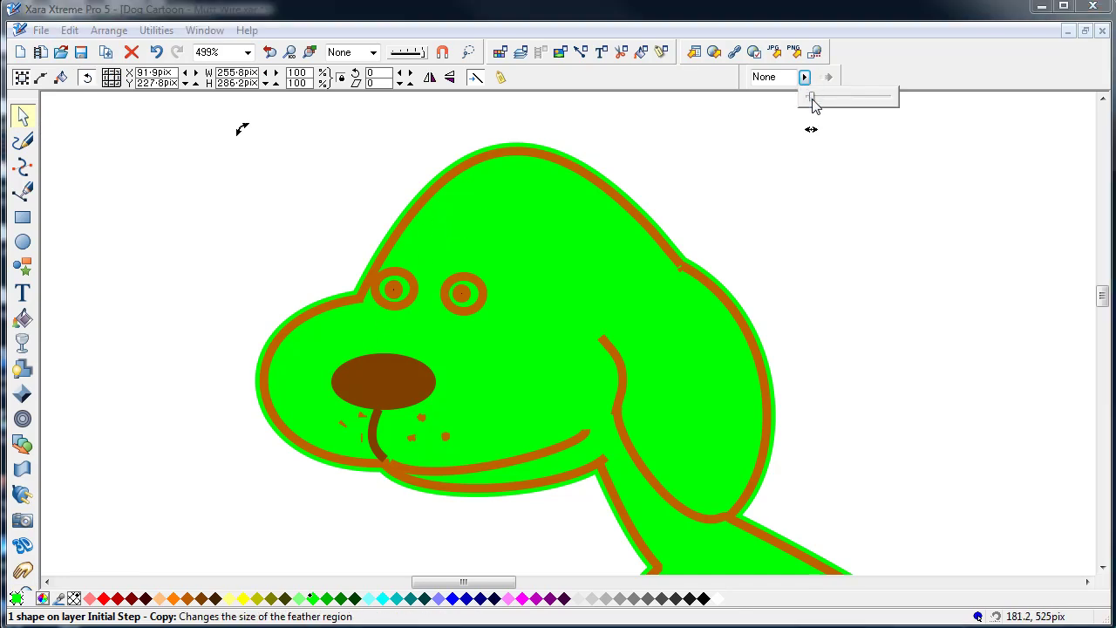
{"action": "left_click_drag", "start_coordinate": [812, 100], "coordinate": [762, 114]}
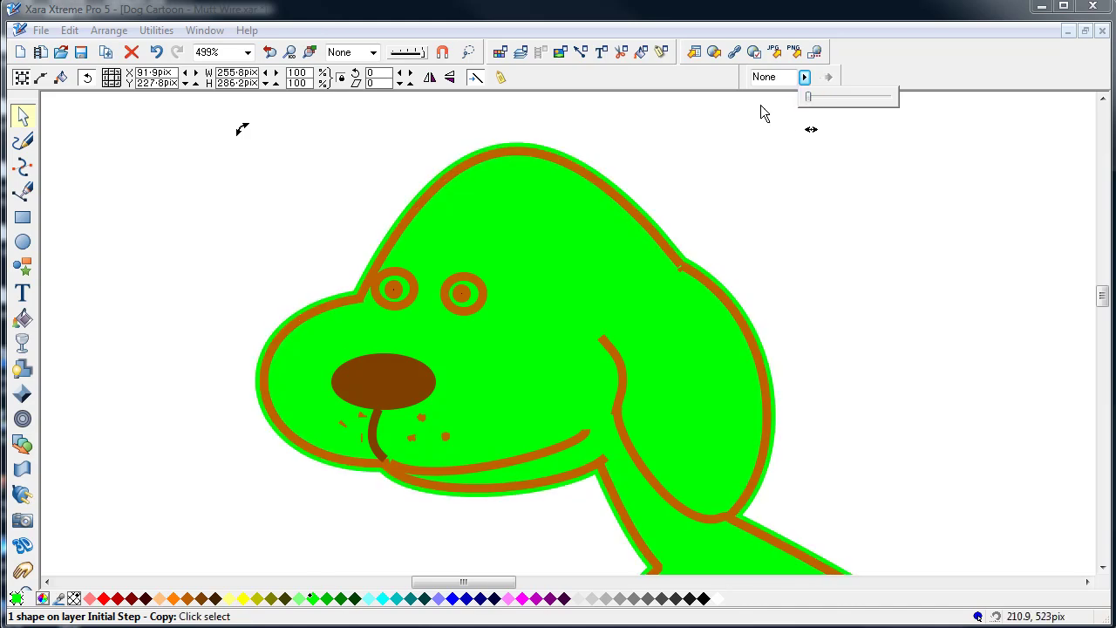
Add a 1.4pix contour to the silhouette and set it to Inset Path.
{"action": "left_click", "coordinate": [23, 420]}
{"action": "left_click_drag", "start_coordinate": [248, 132], "coordinate": [258, 140]}
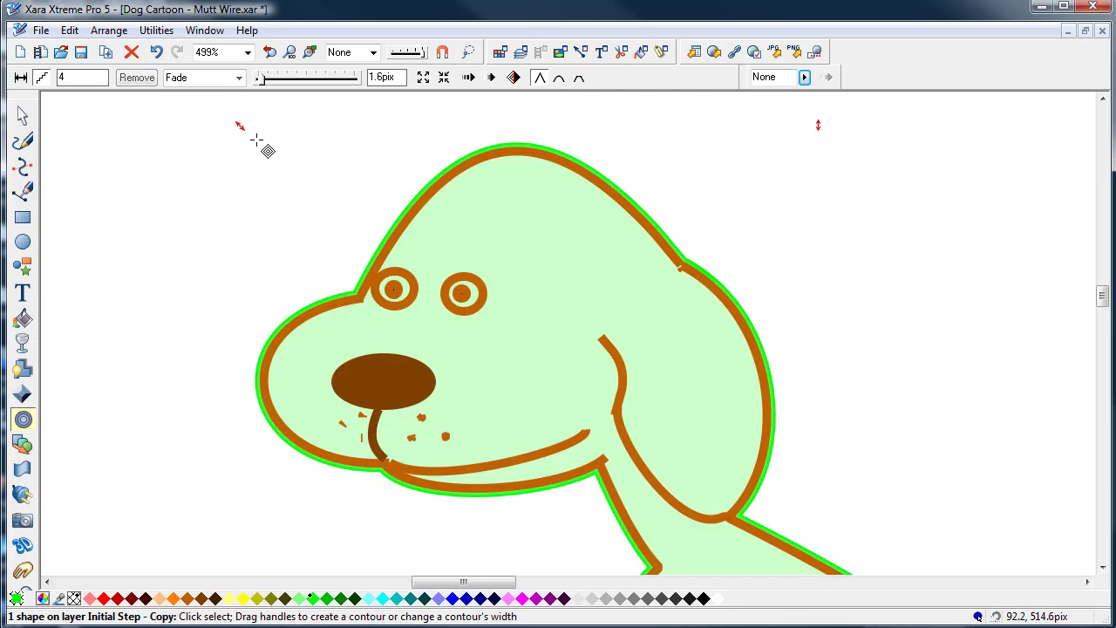
{"action": "left_click", "coordinate": [514, 78]}
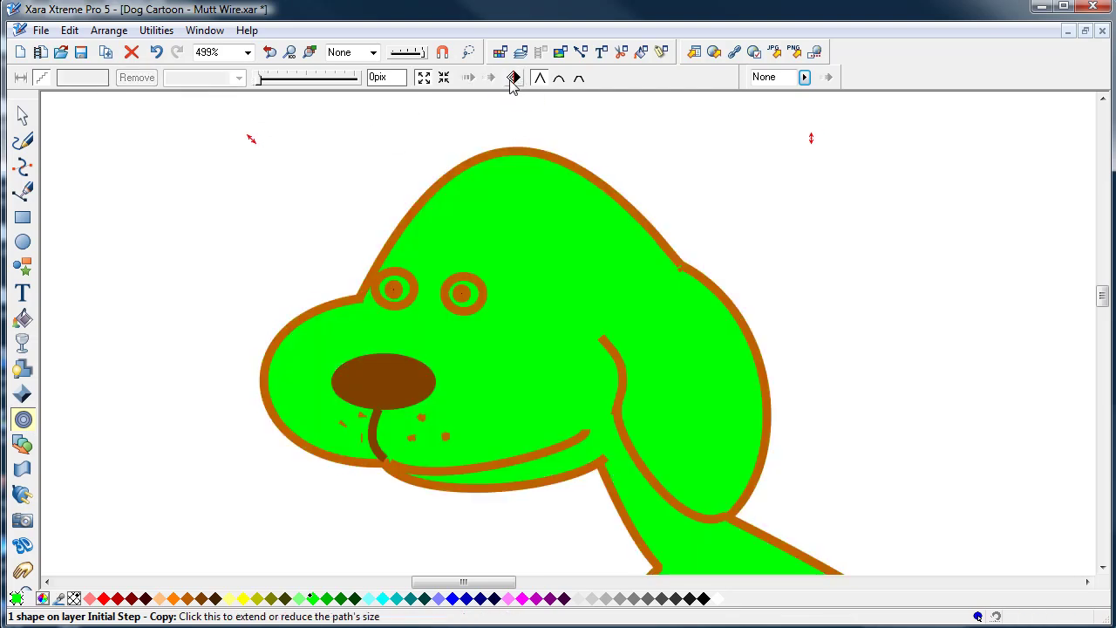
Zoom to 100%, select the green silhouette, and fill it with the olive swatch.
{"action": "left_click", "coordinate": [293, 54]}
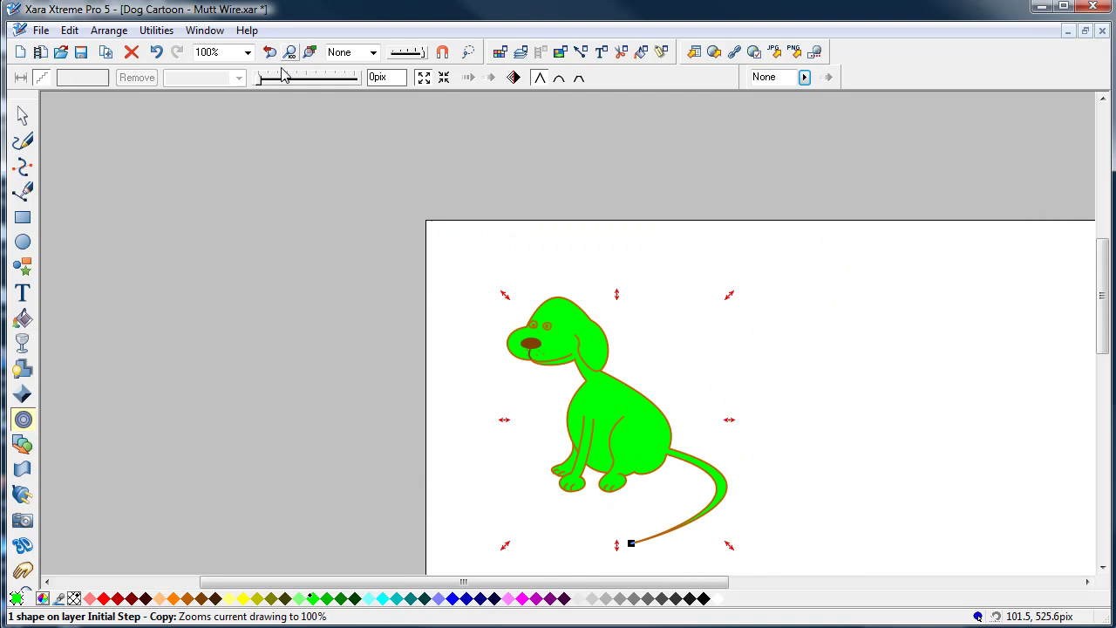
{"action": "left_click", "coordinate": [22, 115]}
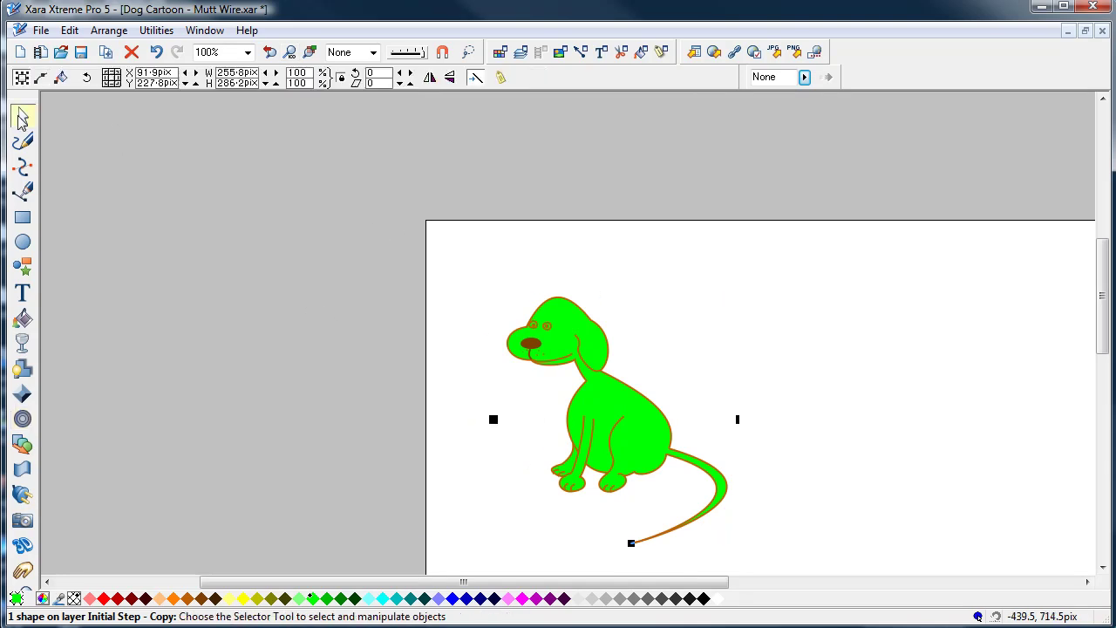
{"action": "left_click", "coordinate": [149, 137]}
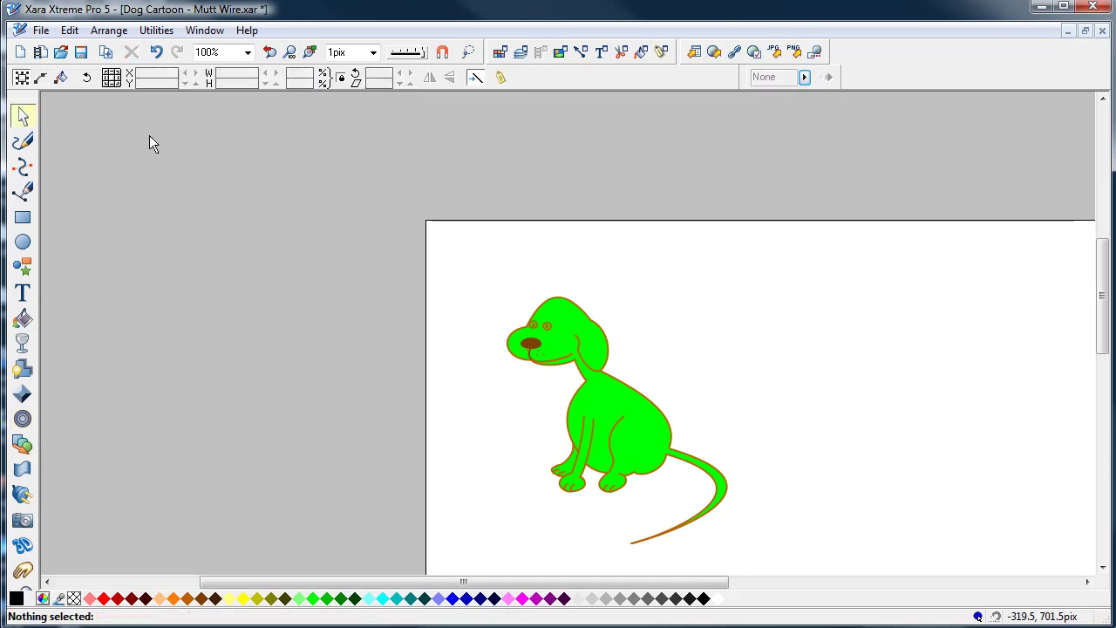
{"action": "left_click", "coordinate": [566, 346]}
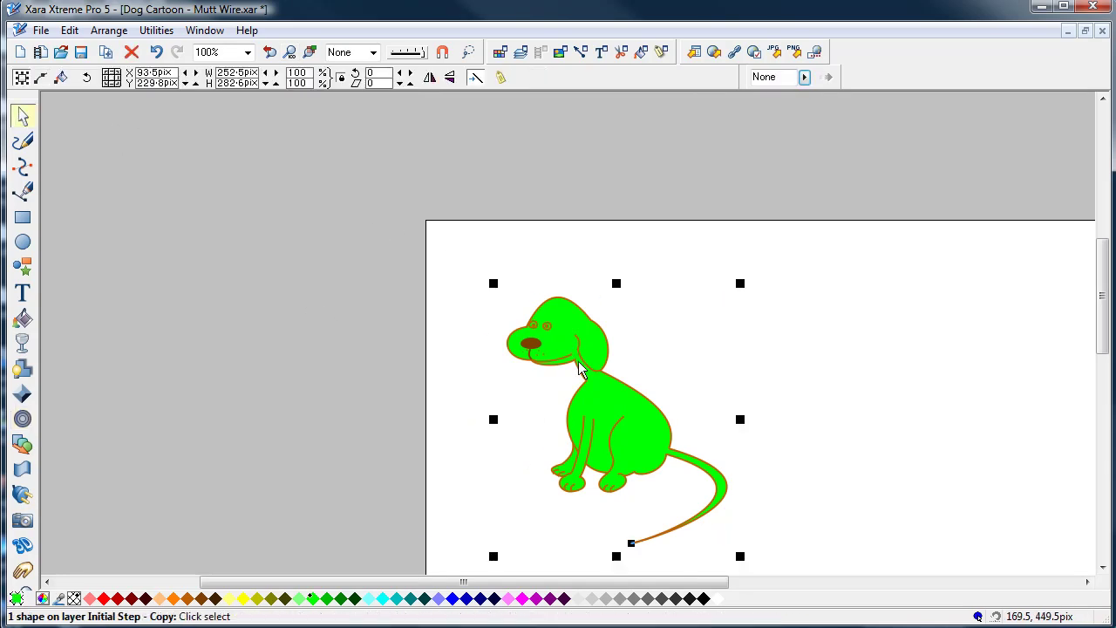
{"action": "left_click", "coordinate": [272, 599]}
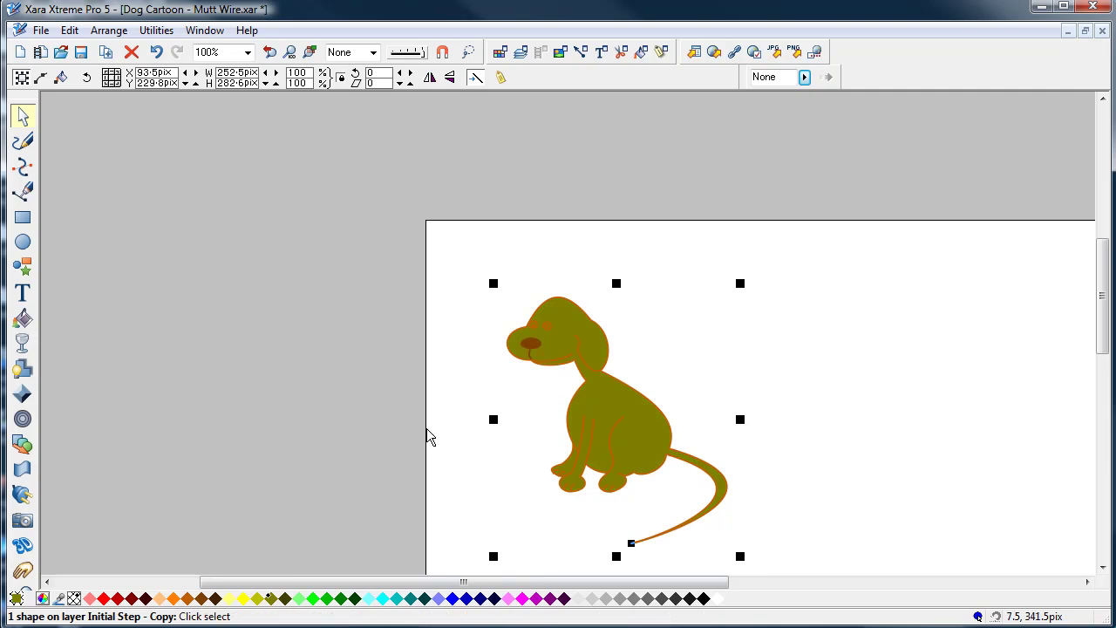
Zoom in on the dog's head and bring up the layers and objects gallery.
{"action": "left_click", "coordinate": [32, 593]}
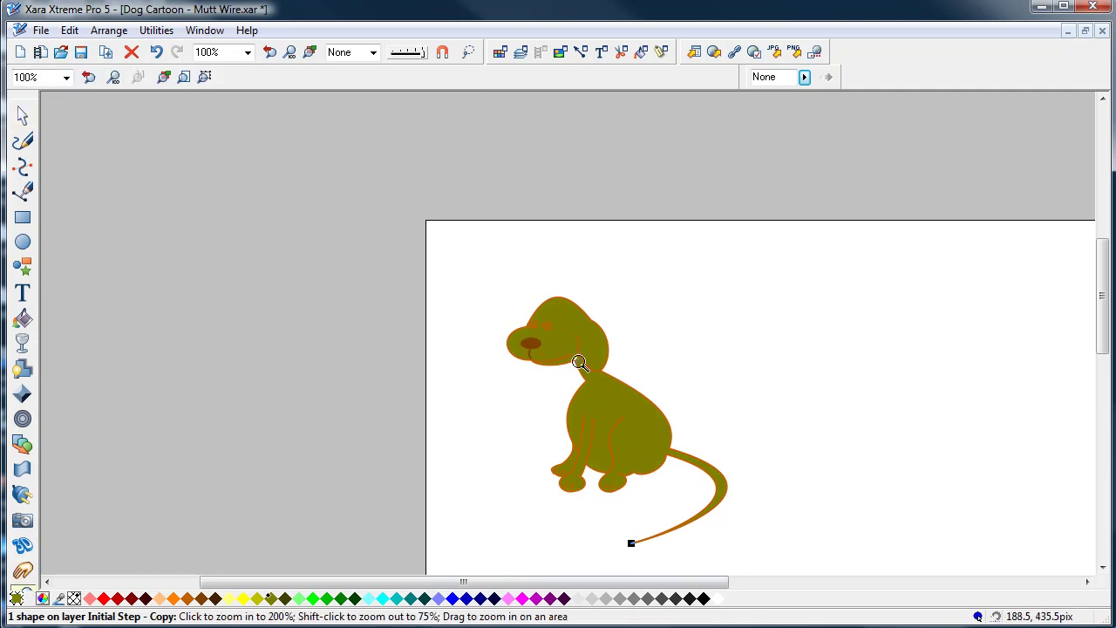
{"action": "left_click_drag", "start_coordinate": [481, 302], "coordinate": [605, 384]}
{"action": "left_click", "coordinate": [23, 115]}
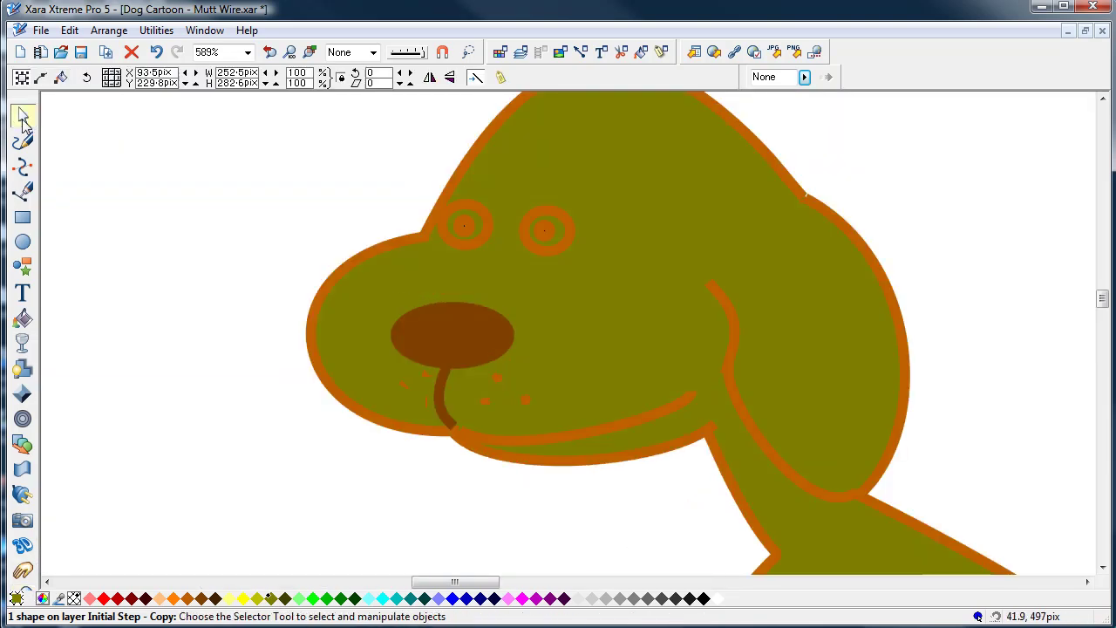
{"action": "left_click", "coordinate": [520, 52]}
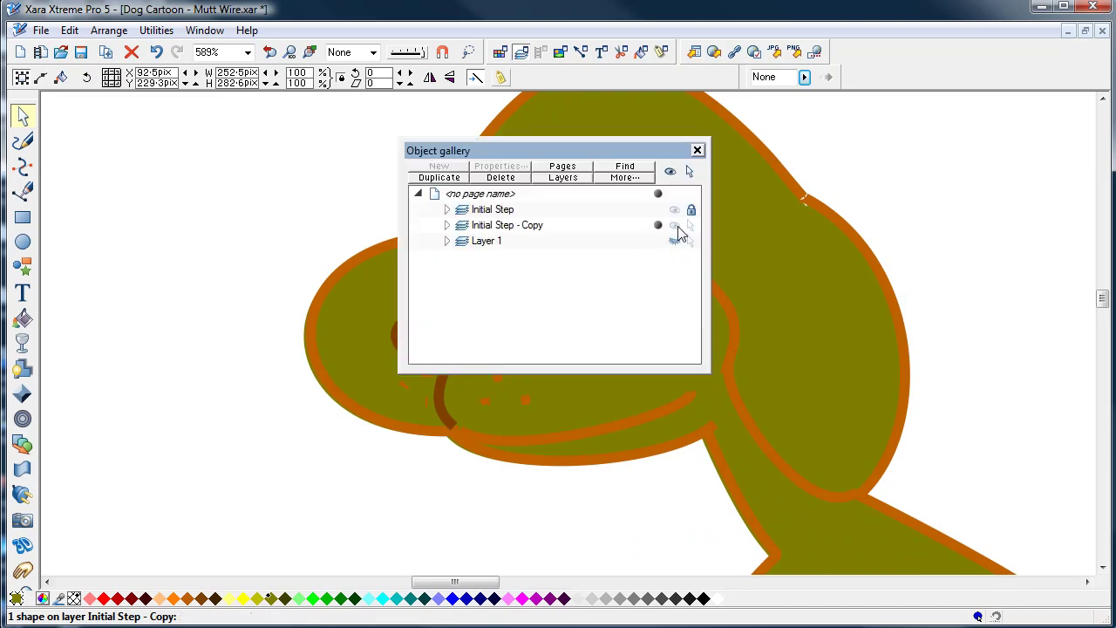
Unlock the Initial Step layer and fill both eye ellipses white.
{"action": "left_click", "coordinate": [691, 214]}
{"action": "left_click", "coordinate": [696, 150]}
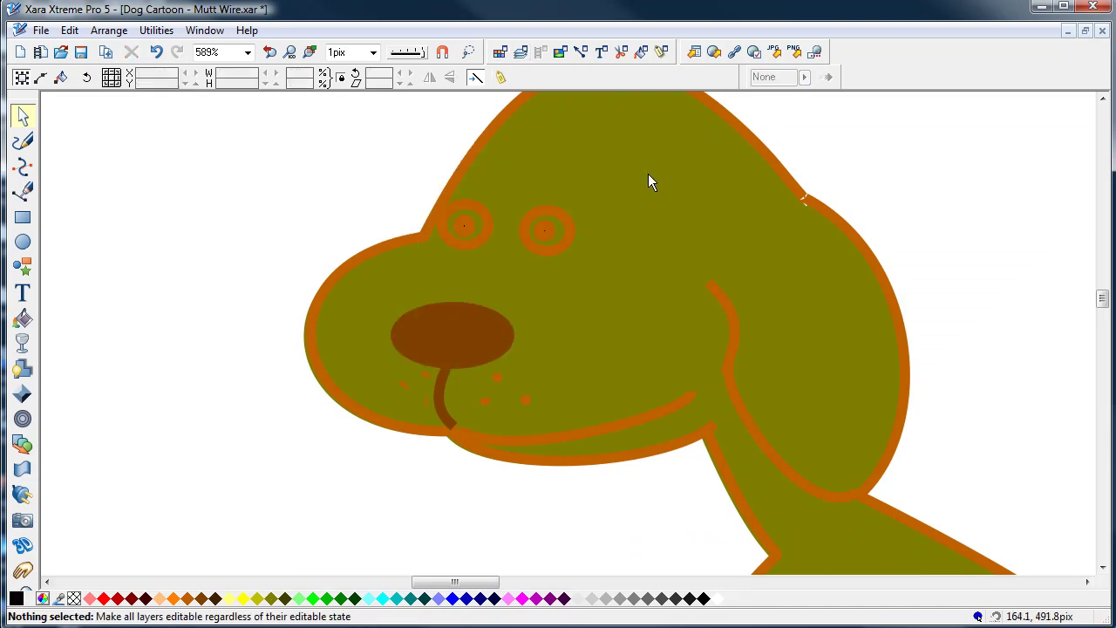
{"action": "left_click", "coordinate": [473, 216]}
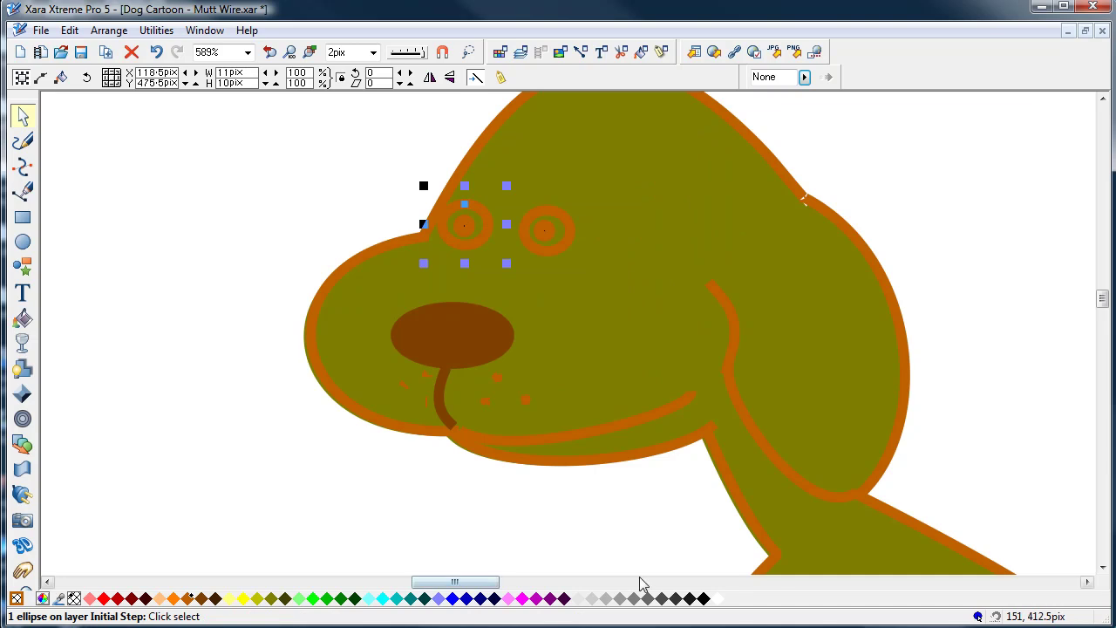
{"action": "left_click", "coordinate": [715, 599]}
{"action": "left_click", "coordinate": [552, 222]}
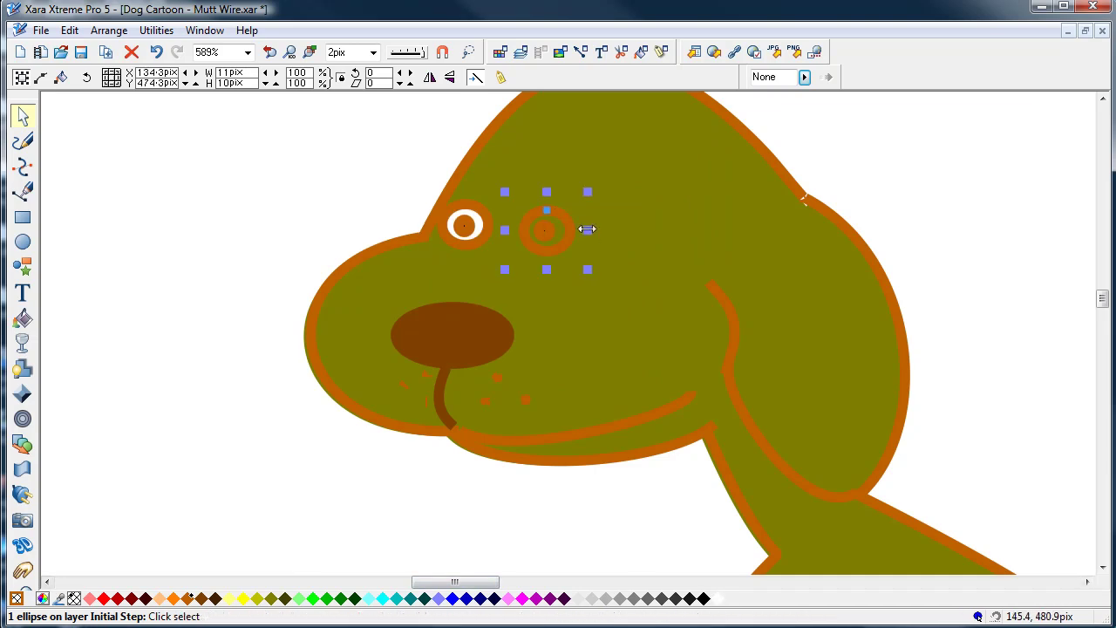
{"action": "left_click", "coordinate": [715, 599]}
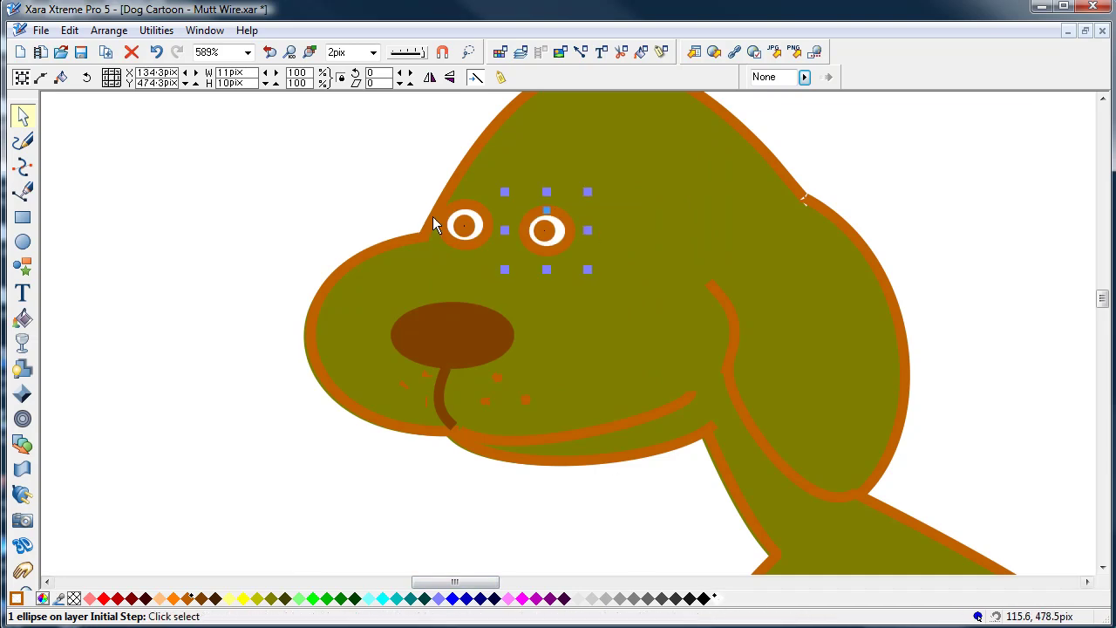
Remove the orange outline from both eyes, leaving them white with no line.
{"action": "left_click", "coordinate": [466, 226]}
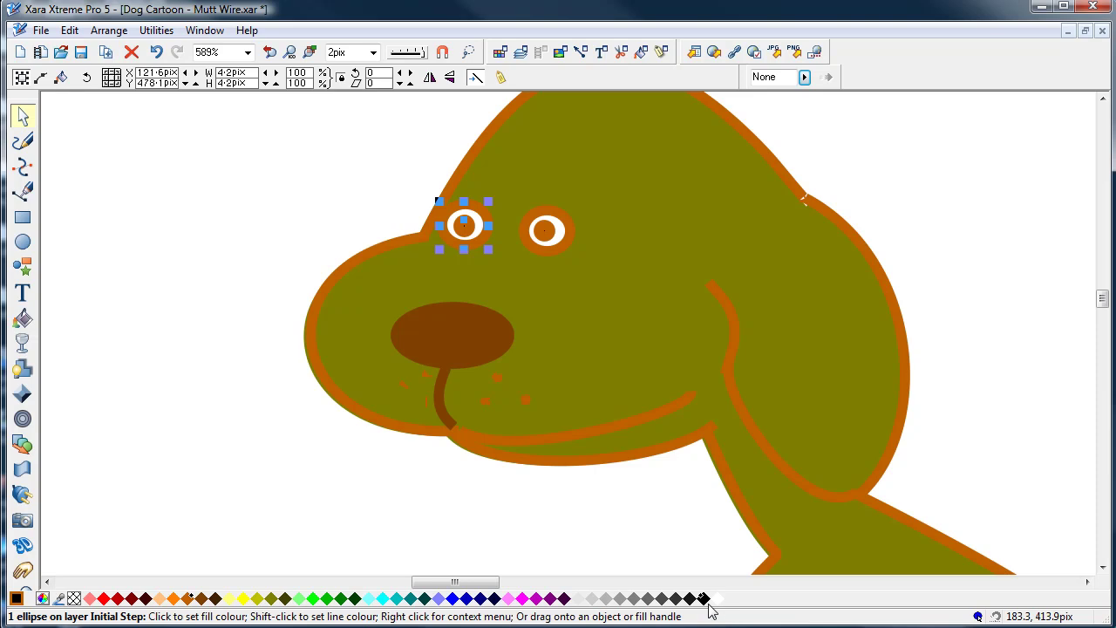
{"action": "left_click", "coordinate": [74, 597], "text": "shift"}
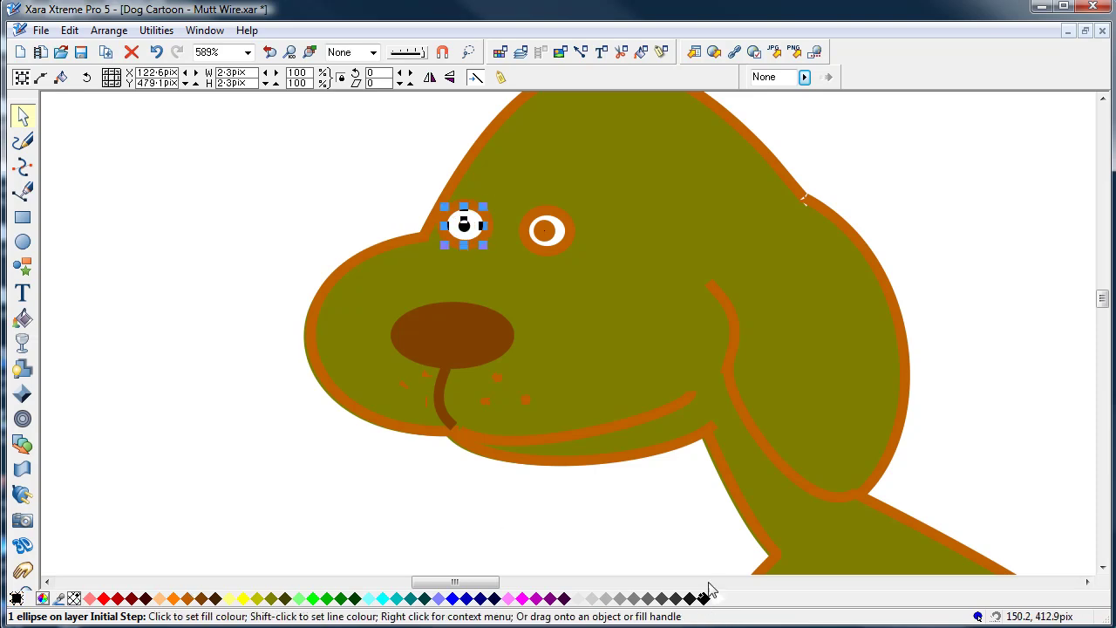
{"action": "left_click", "coordinate": [549, 229]}
{"action": "left_click", "coordinate": [177, 52]}
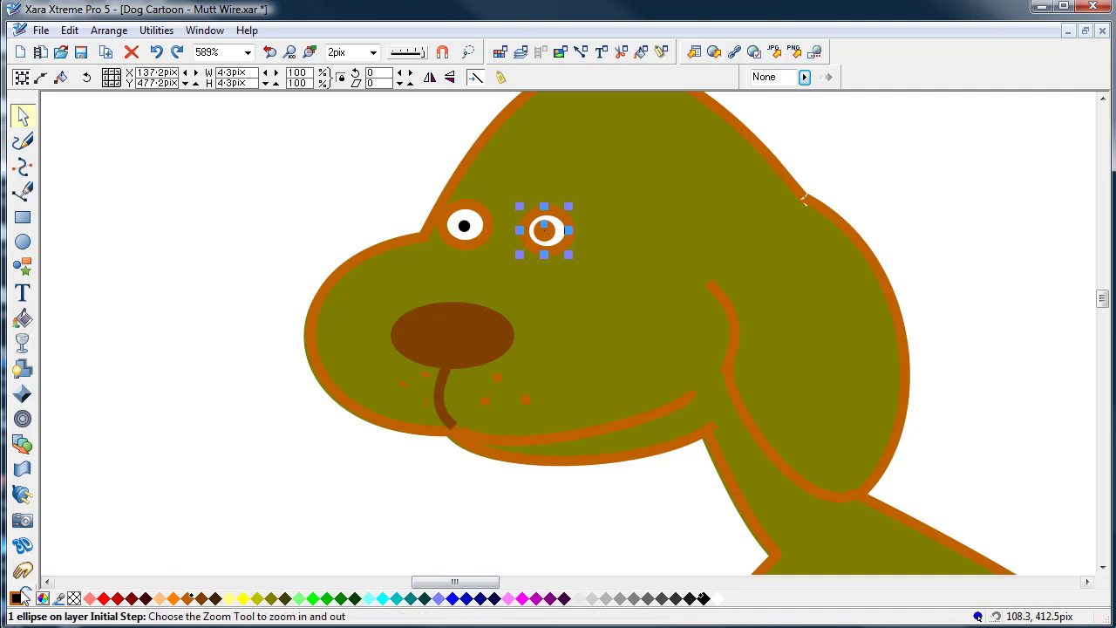
{"action": "left_click", "coordinate": [74, 598], "text": "shift"}
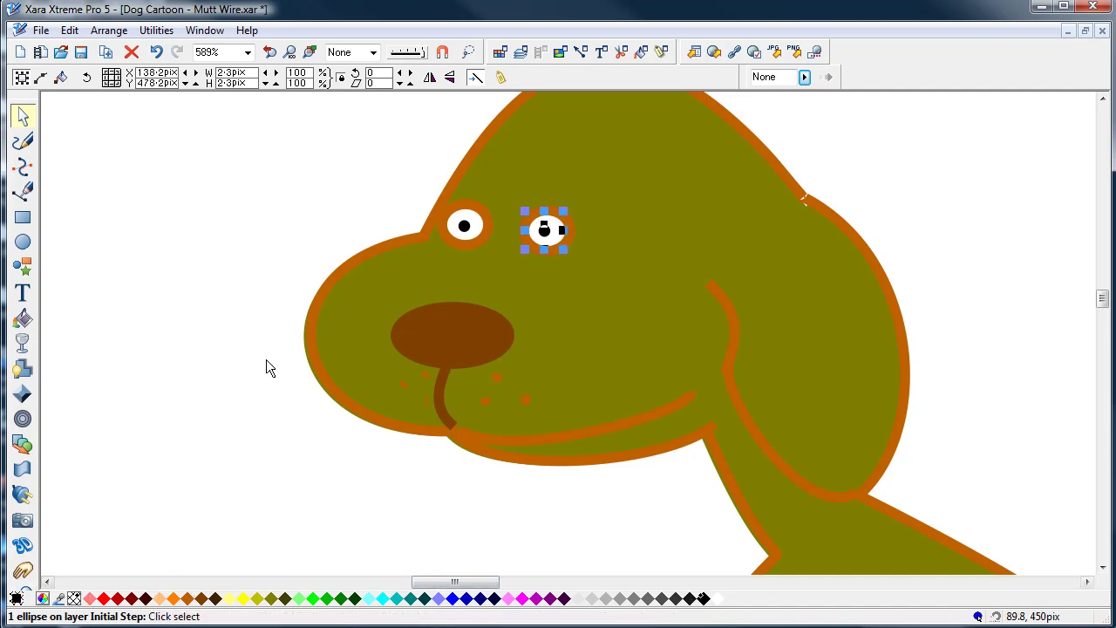
{"action": "left_click", "coordinate": [232, 355]}
Turn the muzzle dots and mouth line black.
{"action": "left_click_drag", "start_coordinate": [347, 476], "coordinate": [560, 351]}
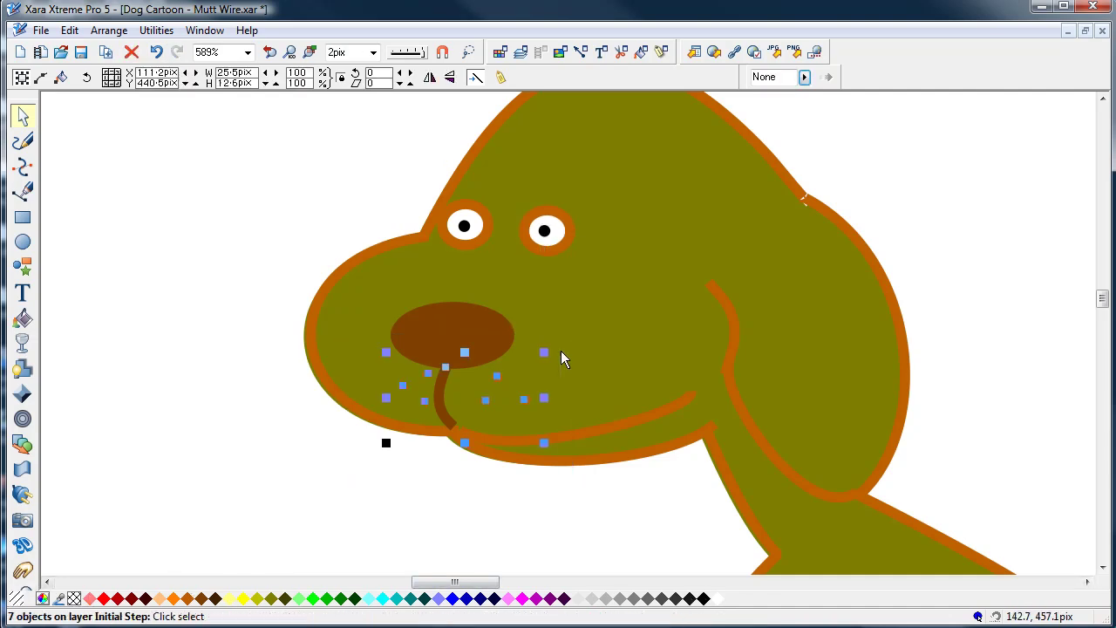
{"action": "left_click", "coordinate": [704, 598]}
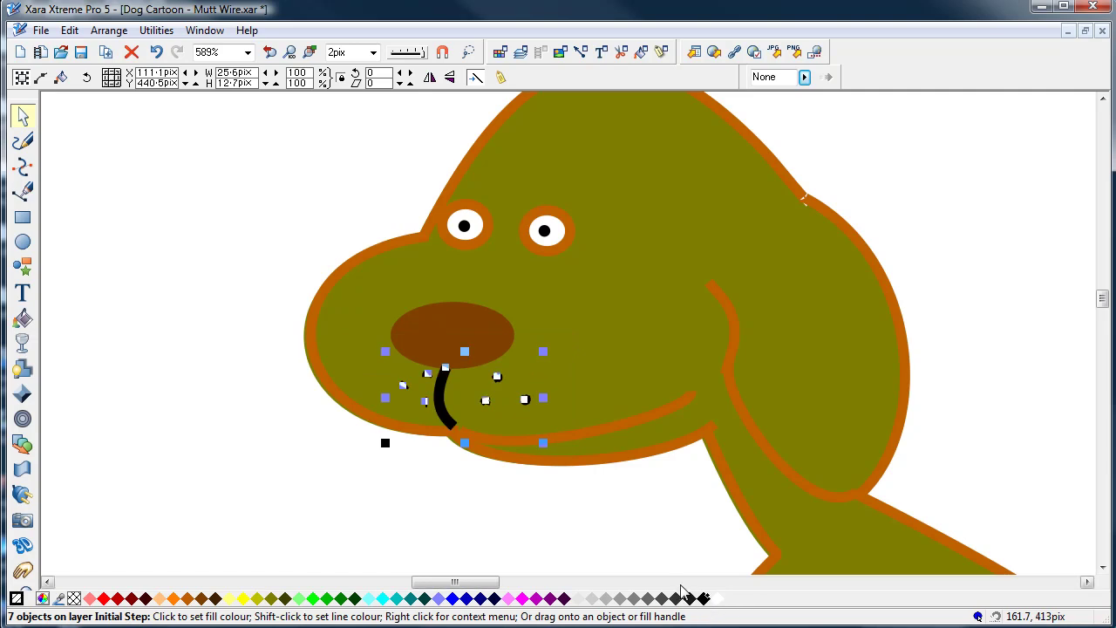
{"action": "left_click", "coordinate": [473, 533]}
{"action": "left_click", "coordinate": [448, 408]}
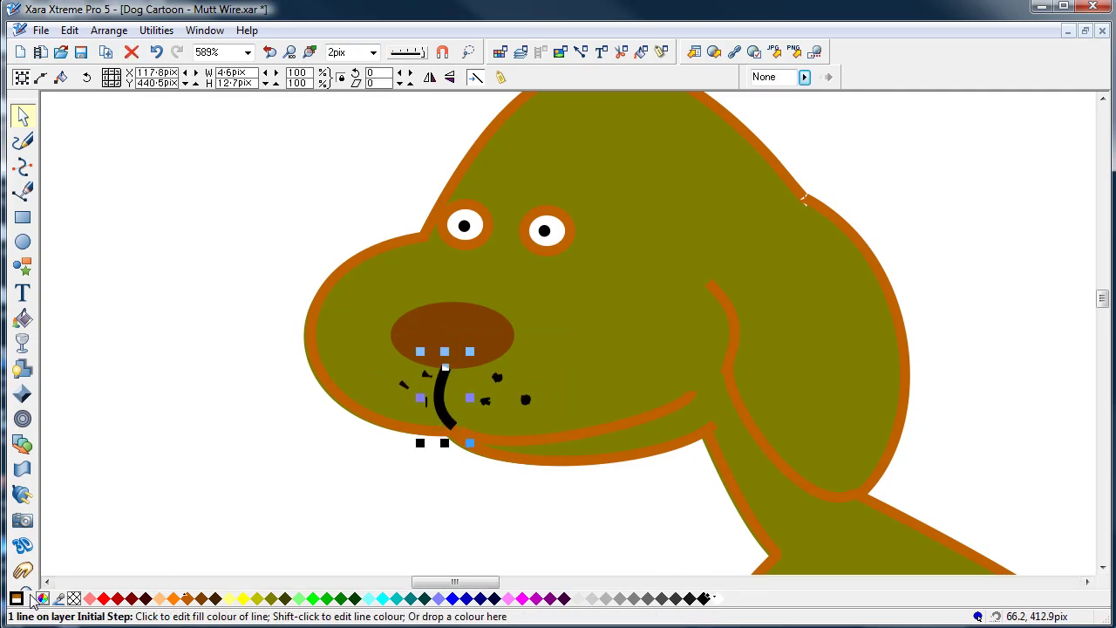
{"action": "left_click", "coordinate": [351, 408]}
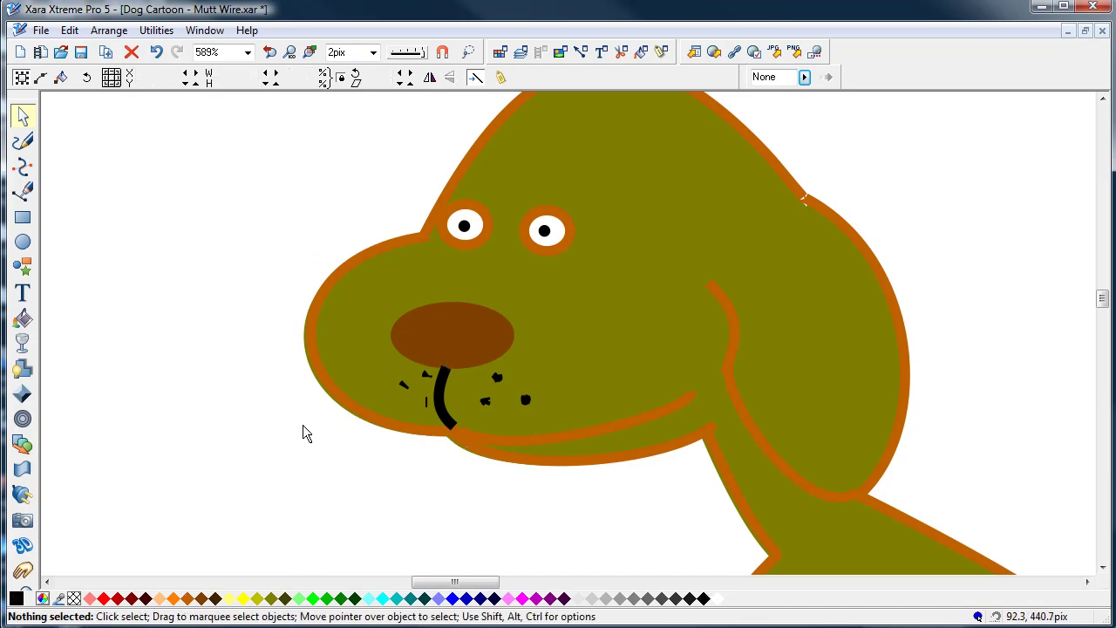
Return to the previous 100% zoom and scroll to centre the finished dog.
{"action": "left_click", "coordinate": [270, 54]}
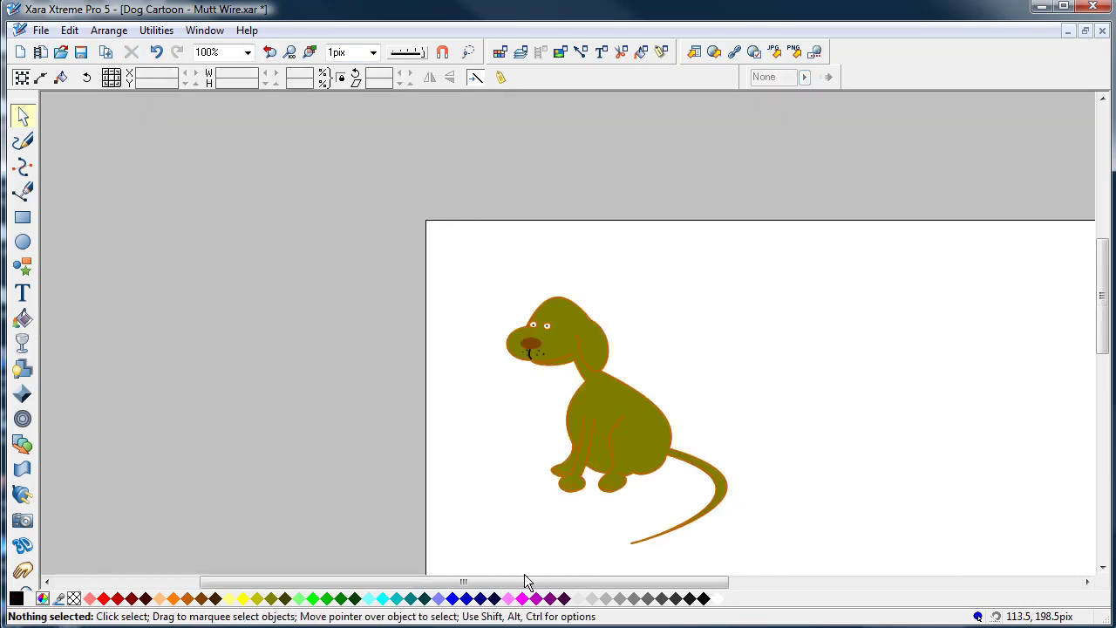
{"action": "left_click_drag", "start_coordinate": [526, 581], "coordinate": [597, 582]}
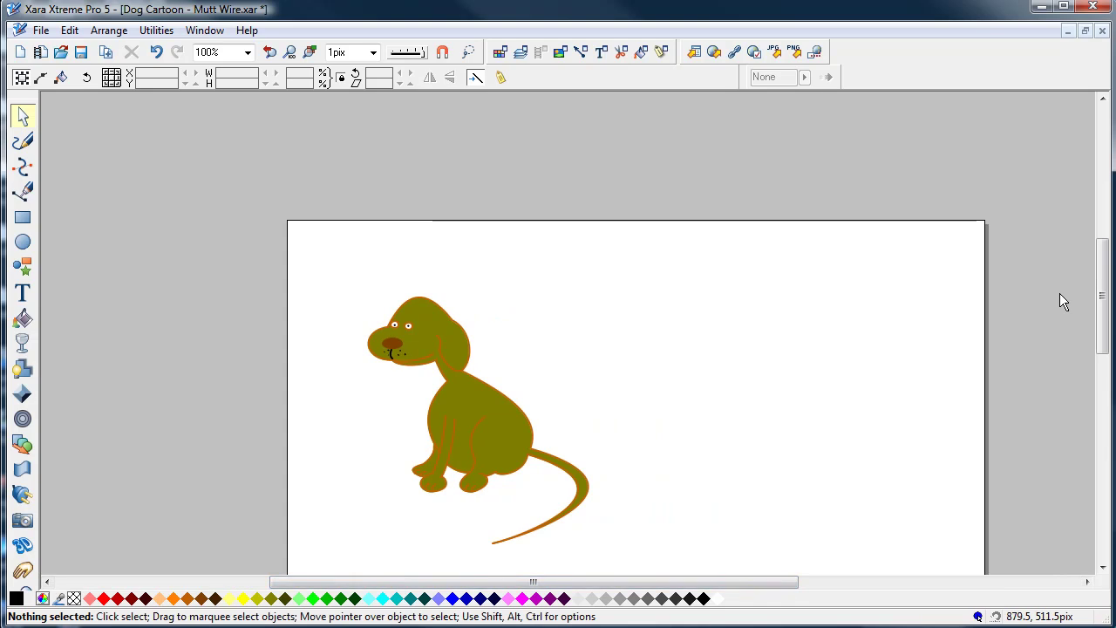
{"action": "left_click_drag", "start_coordinate": [1103, 280], "coordinate": [1102, 309]}
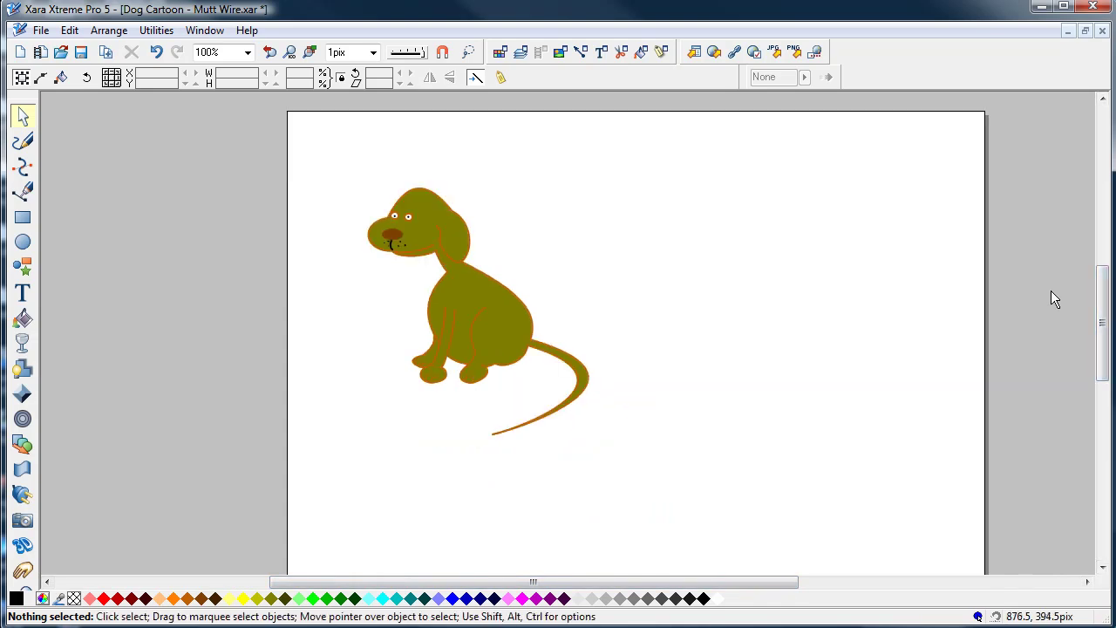